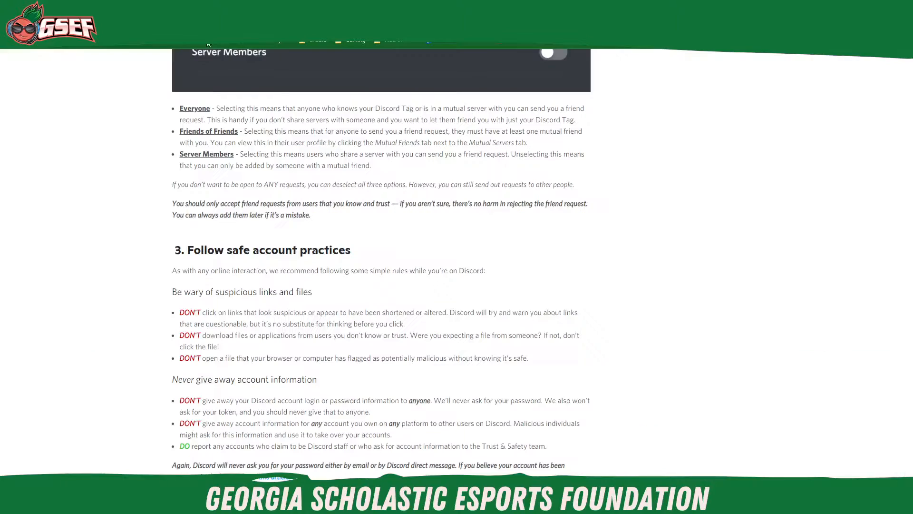
pyautogui.scroll(20, 558, 300)
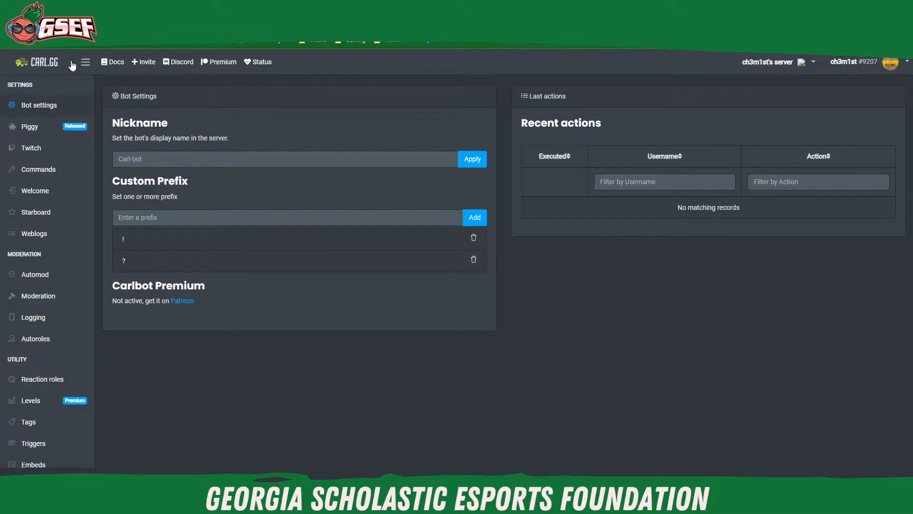
pyautogui.click(37, 60)
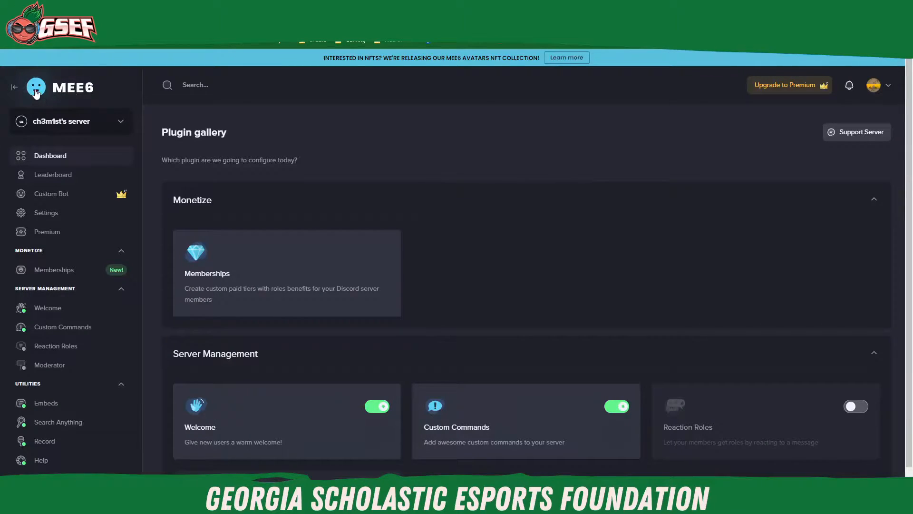
pyautogui.click(12, 88)
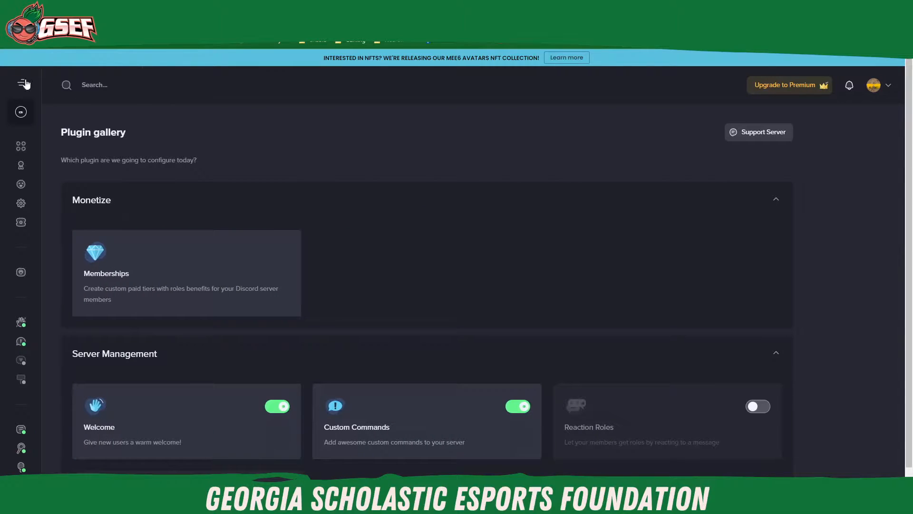
pyautogui.click(22, 84)
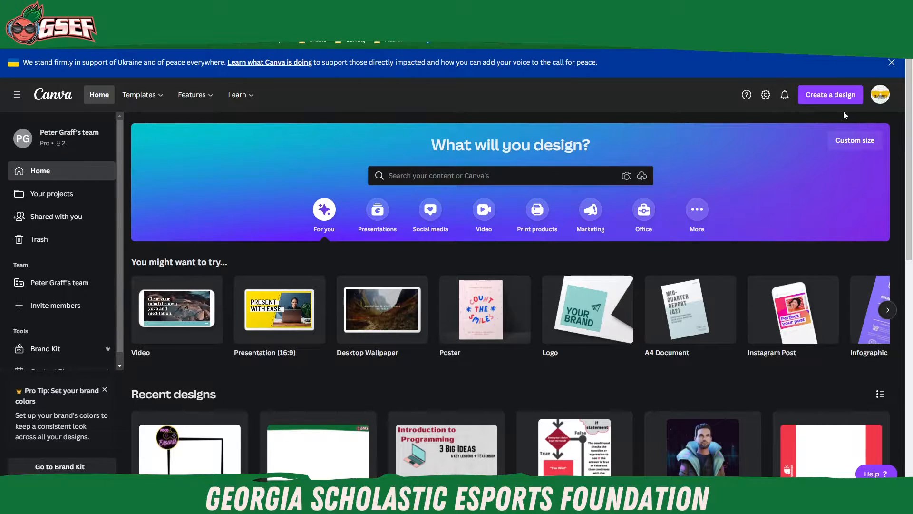
pyautogui.click(828, 97)
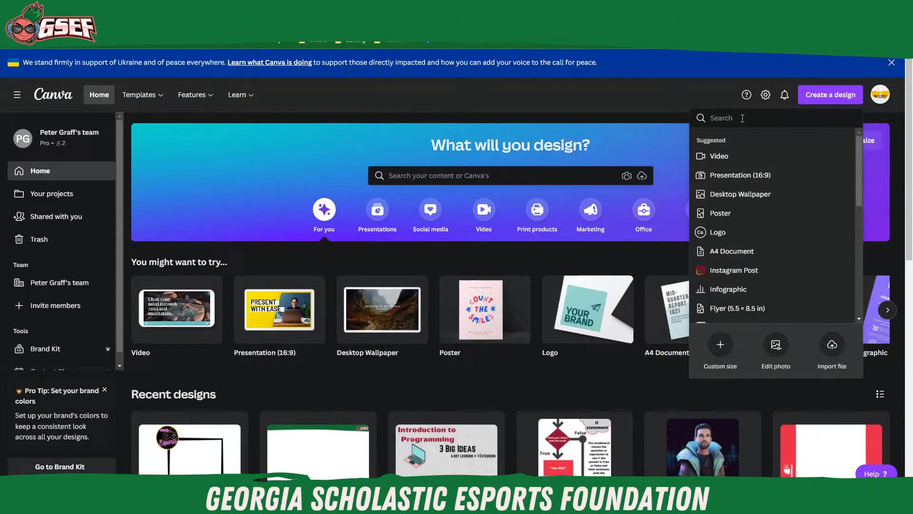
pyautogui.click(661, 97)
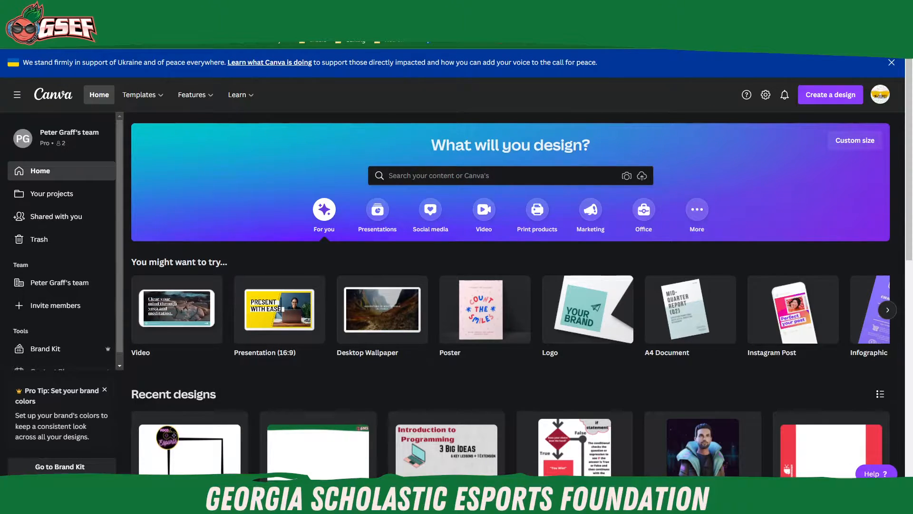
# Step: Create a new blank design with a custom size of 512 × 512 px
pyautogui.click(835, 100)
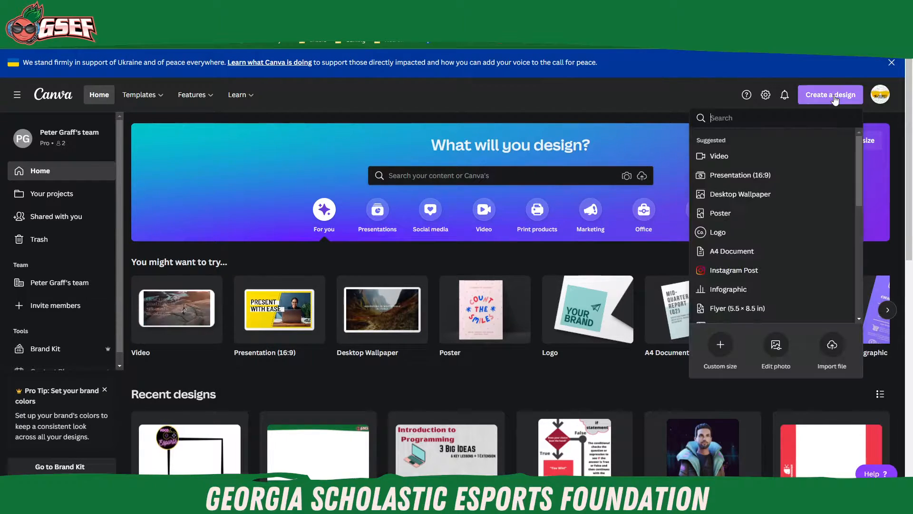
pyautogui.click(721, 349)
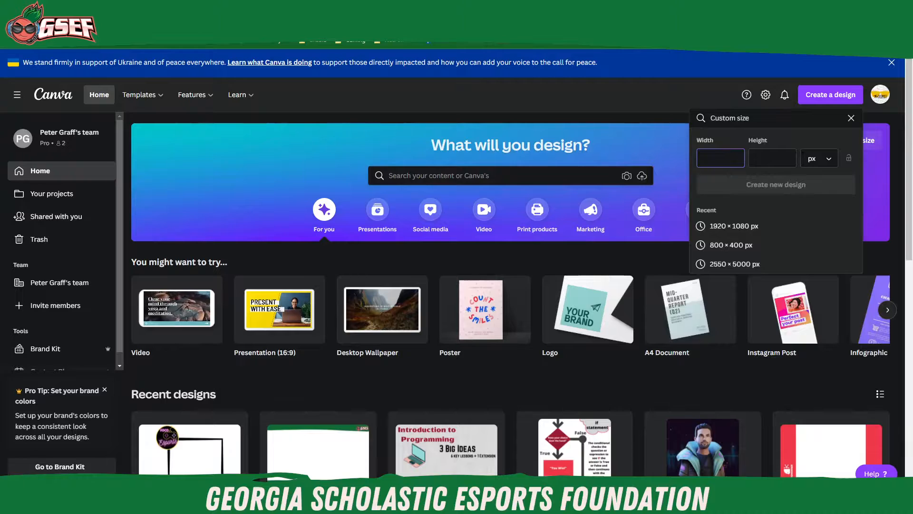
pyautogui.write('512')
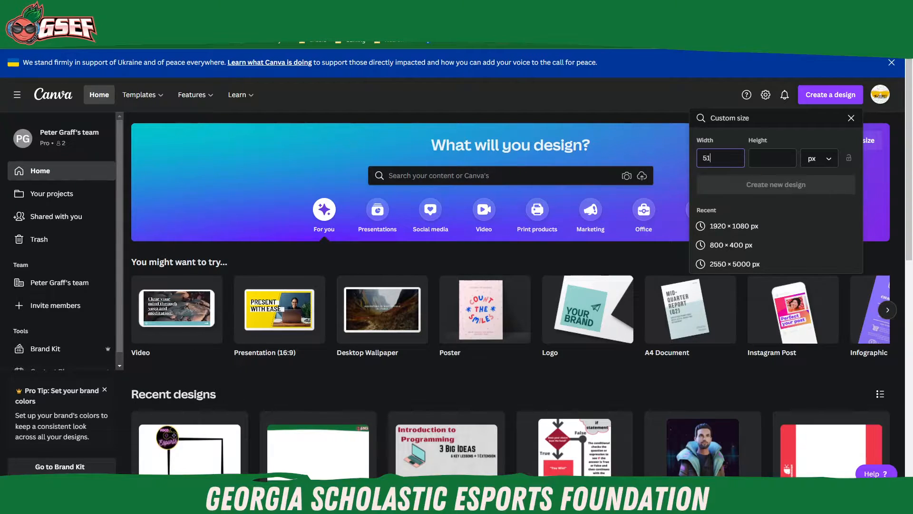
pyautogui.click(769, 155)
pyautogui.write('512')
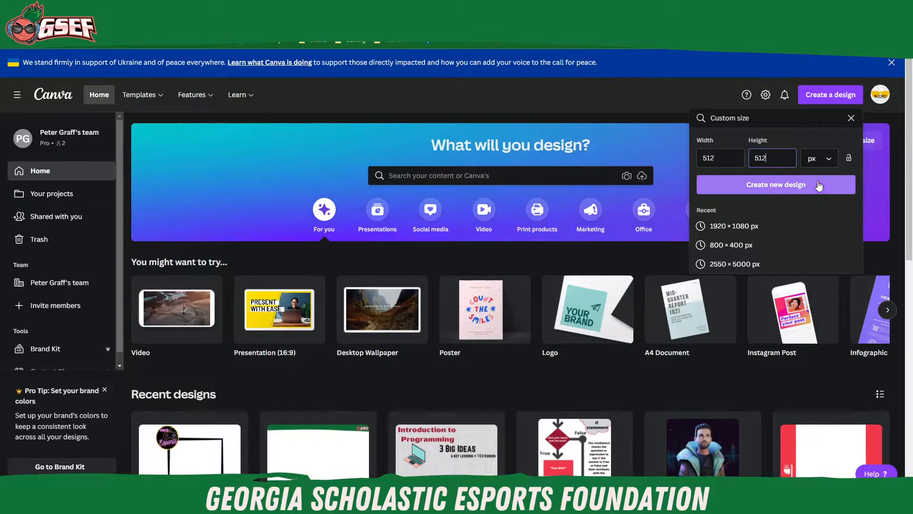
pyautogui.click(780, 189)
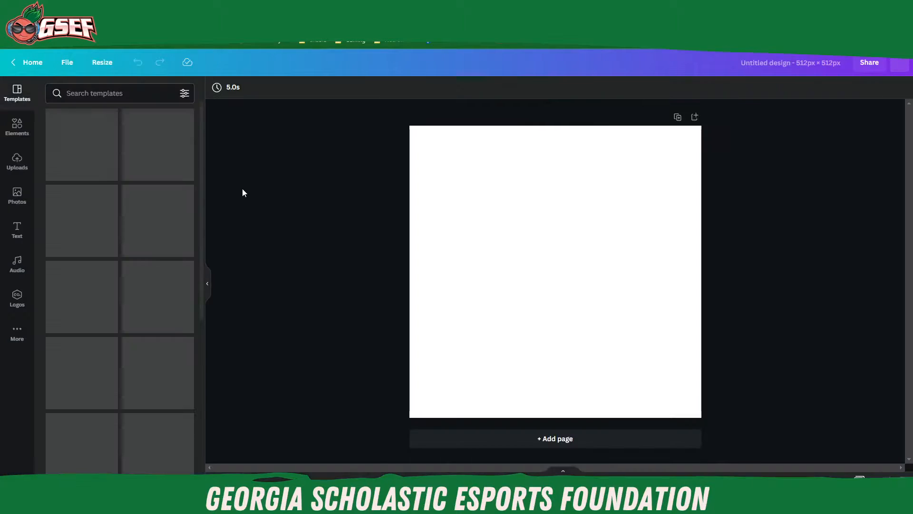
# Step: Search the design elements for "video game"
pyautogui.click(17, 126)
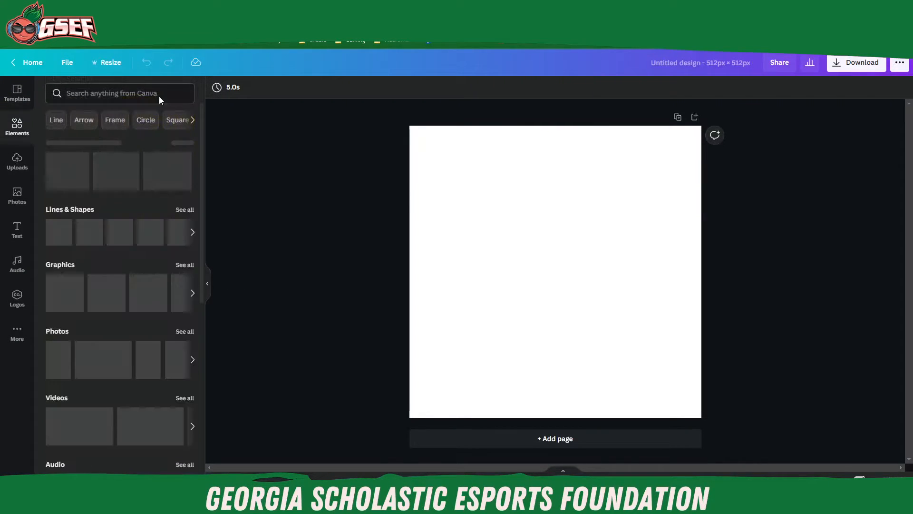
pyautogui.click(108, 94)
pyautogui.write('vid')
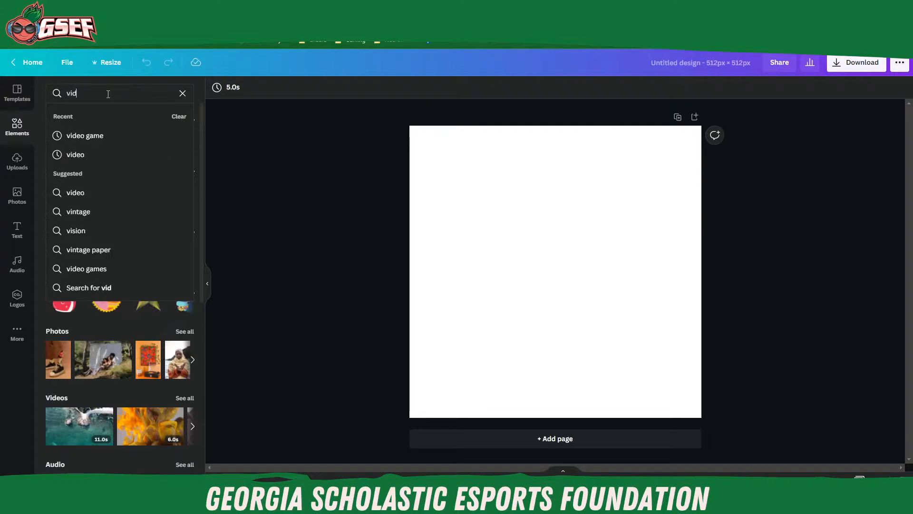
pyautogui.write('eo game')
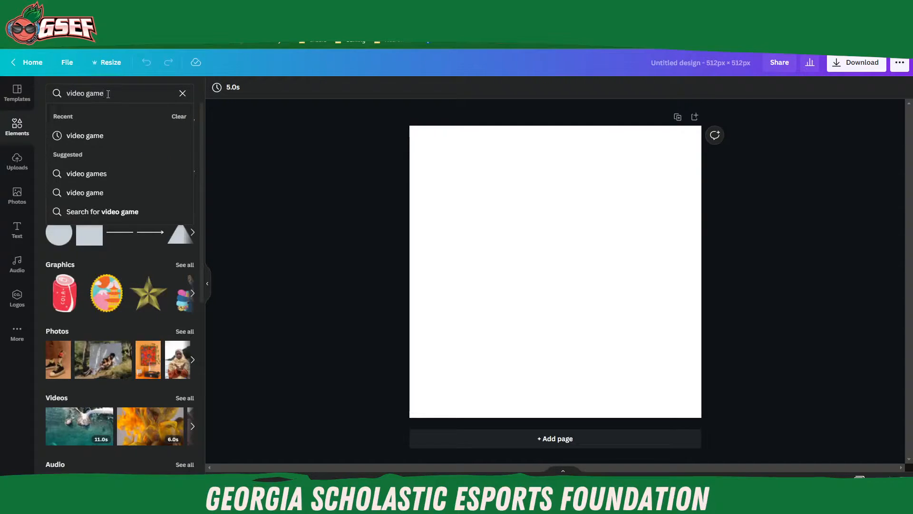
pyautogui.press('Return')
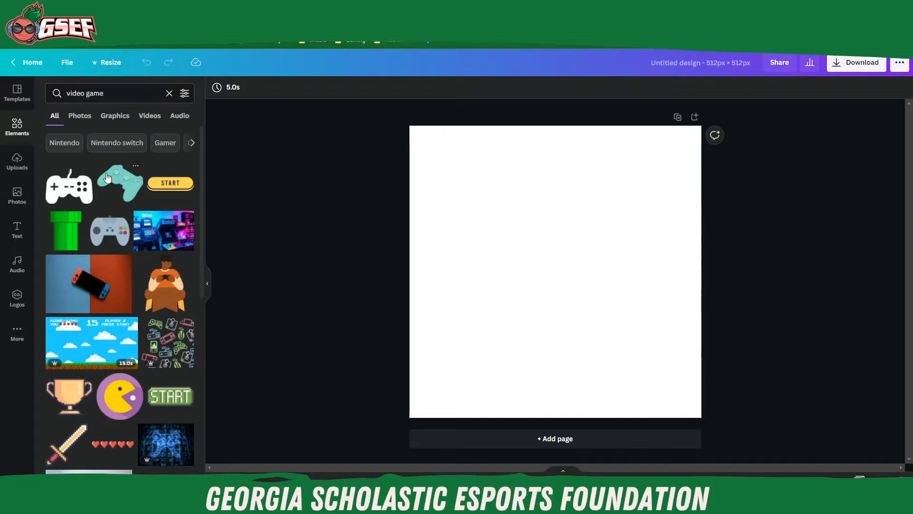
# Step: Insert the pink and blue headset graphic from the results and enlarge it to span the full canvas width
pyautogui.scroll(-6, 137, 243)
pyautogui.scroll(3, 137, 242)
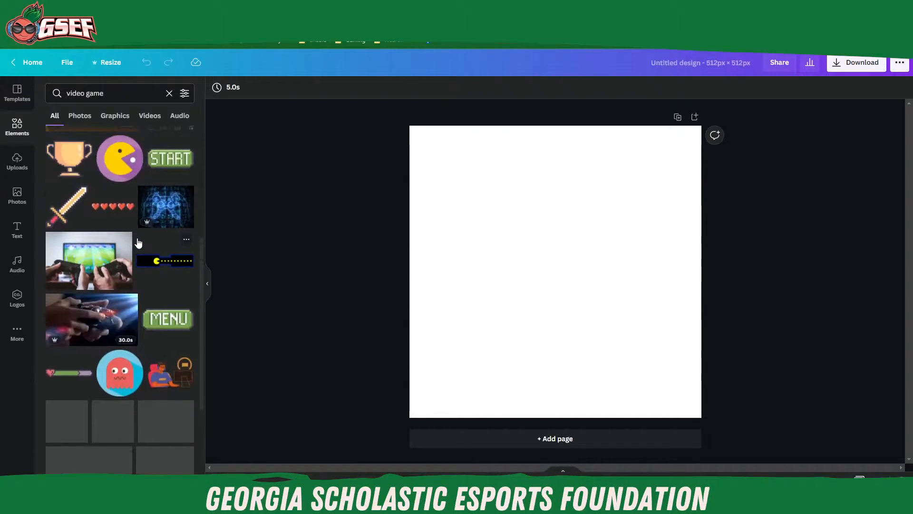
pyautogui.scroll(-5, 137, 243)
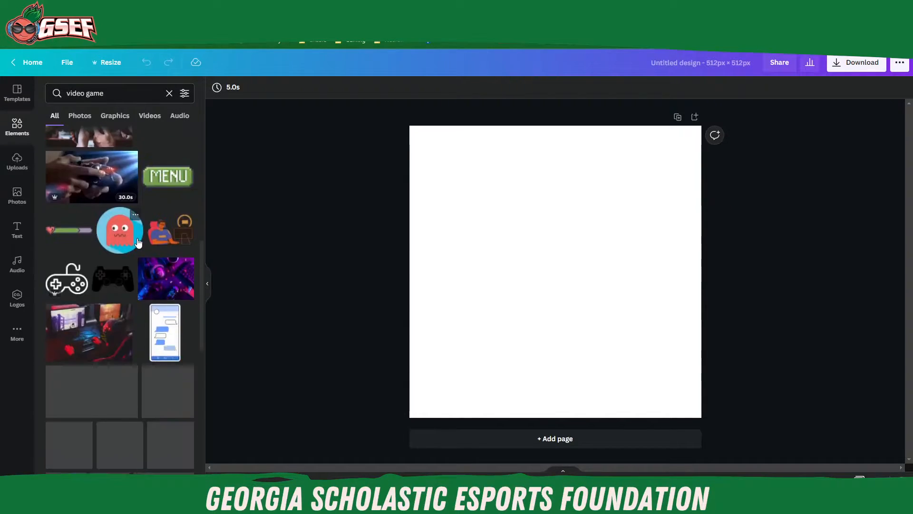
pyautogui.scroll(-1, 138, 242)
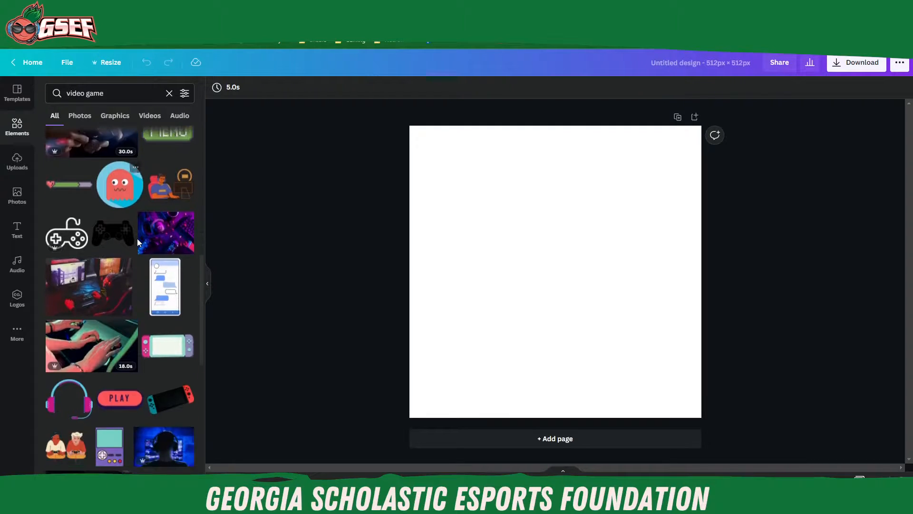
pyautogui.scroll(-2, 138, 242)
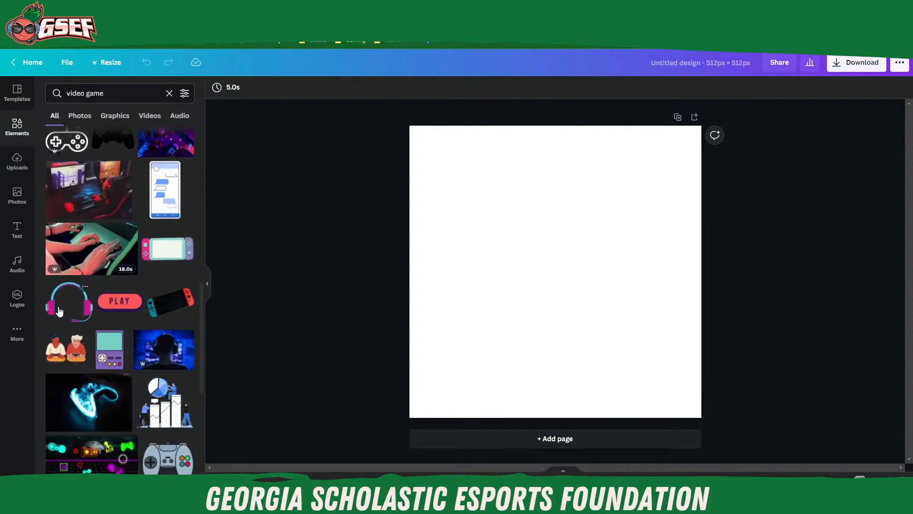
pyautogui.click(59, 311)
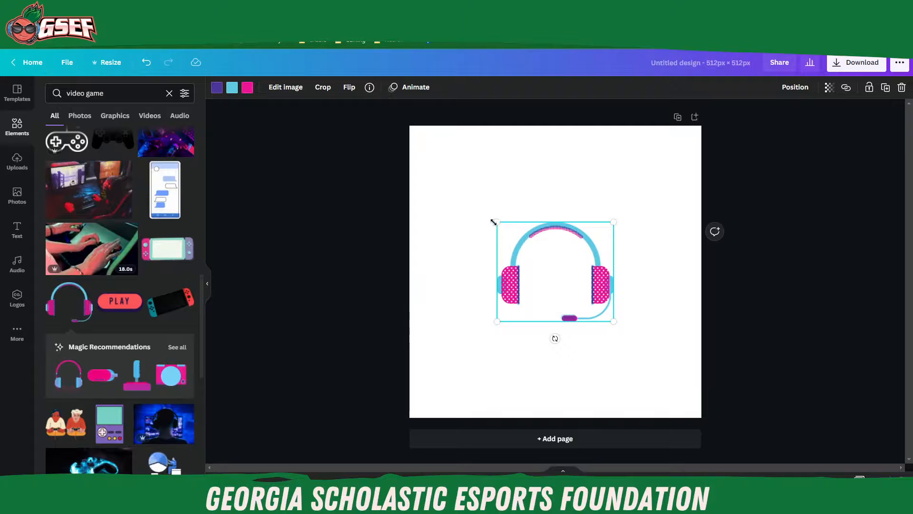
pyautogui.moveTo(444, 175); pyautogui.dragTo(411, 148)
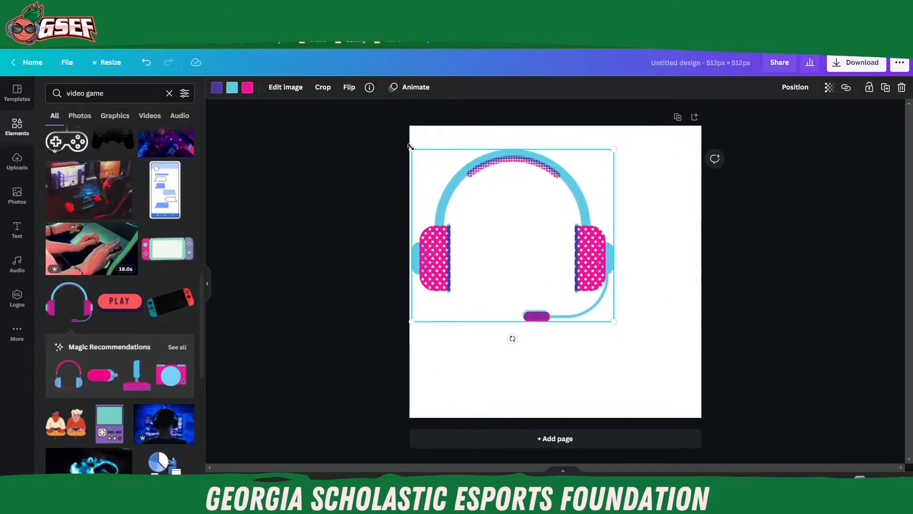
pyautogui.moveTo(614, 322); pyautogui.dragTo(703, 396)
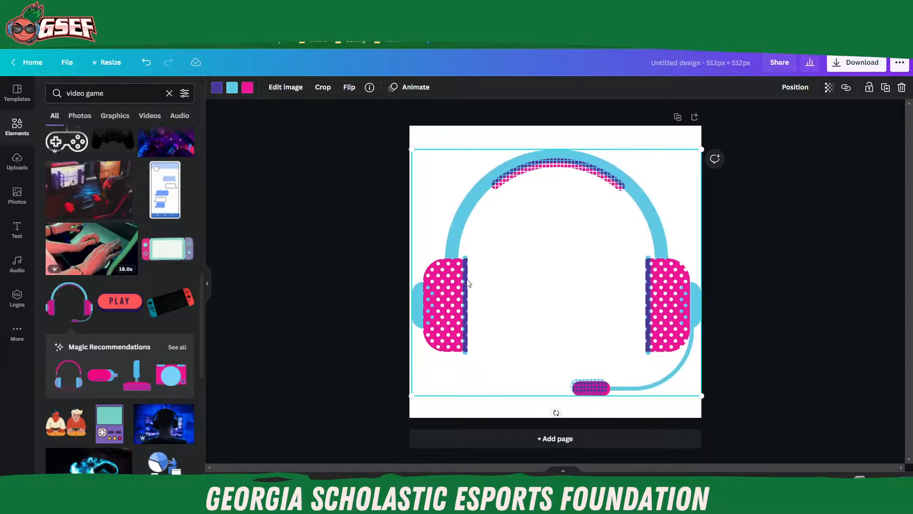
# Step: Recolour the headset's purple parts red, blue parts medium gray and pink parts dark red, and move the headset slightly up
pyautogui.click(217, 88)
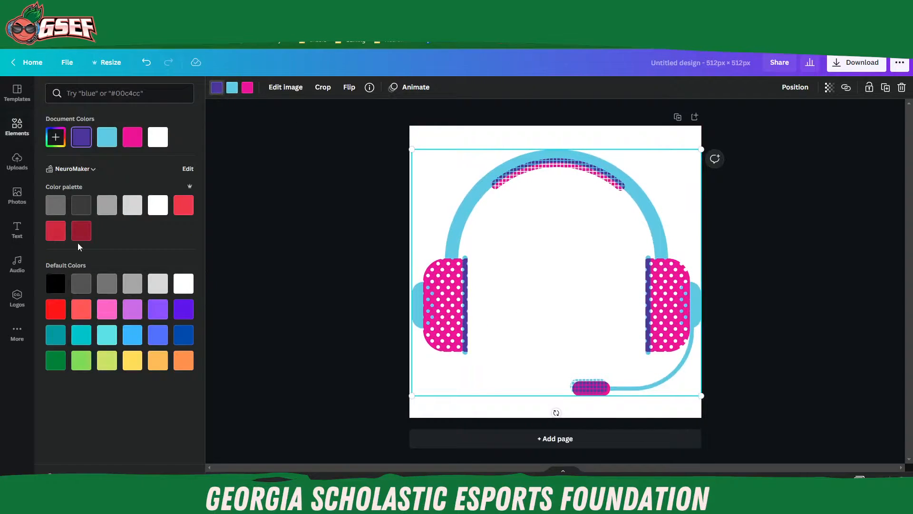
pyautogui.click(56, 232)
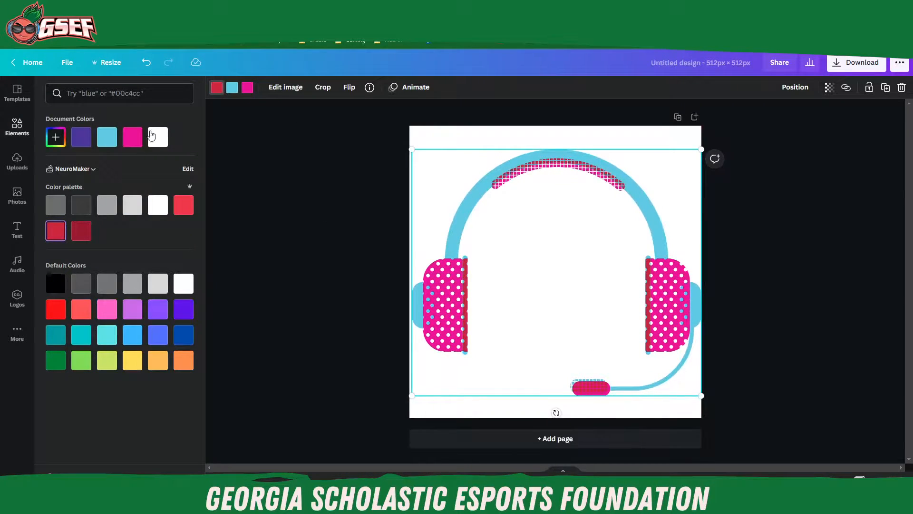
pyautogui.click(232, 88)
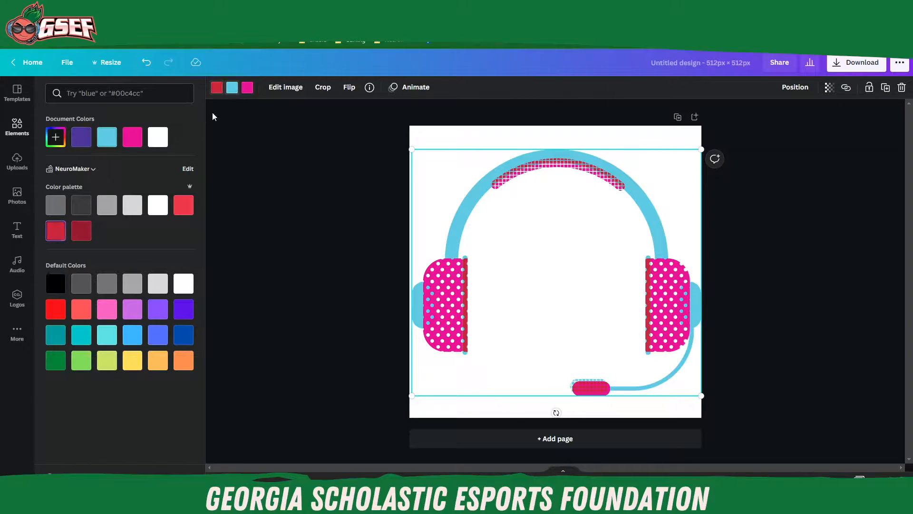
pyautogui.click(133, 205)
pyautogui.click(107, 205)
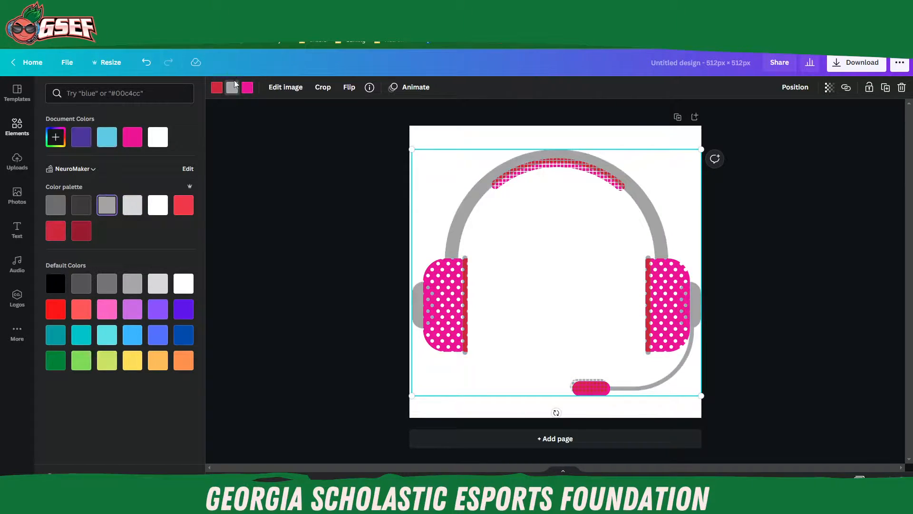
pyautogui.click(246, 91)
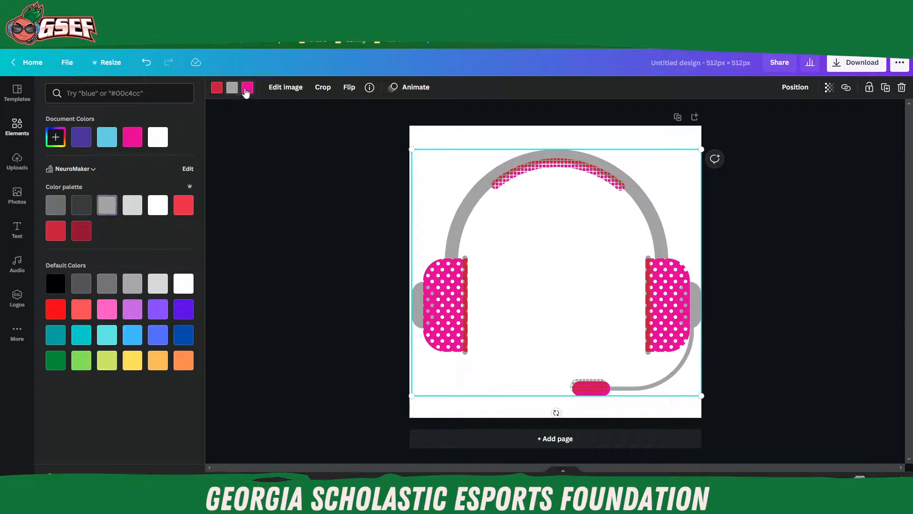
pyautogui.click(79, 235)
pyautogui.click(761, 253)
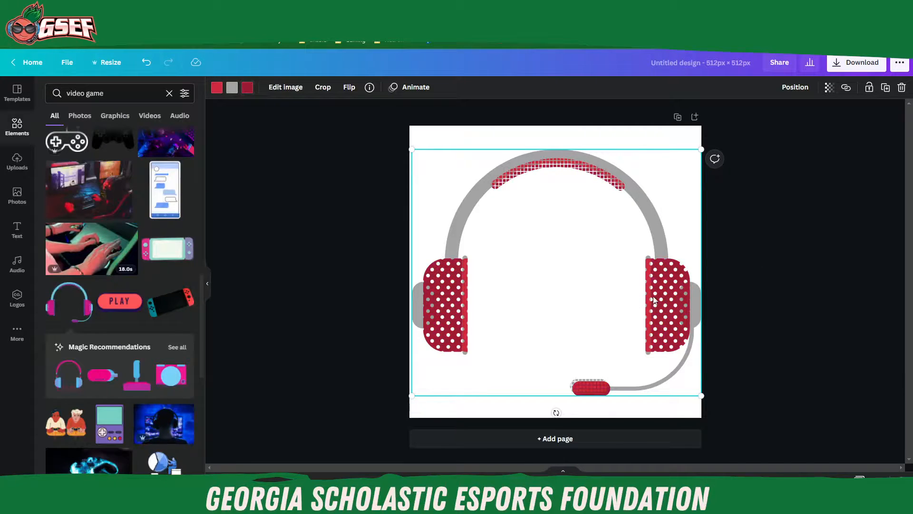
pyautogui.moveTo(655, 296); pyautogui.dragTo(656, 283)
pyautogui.click(765, 294)
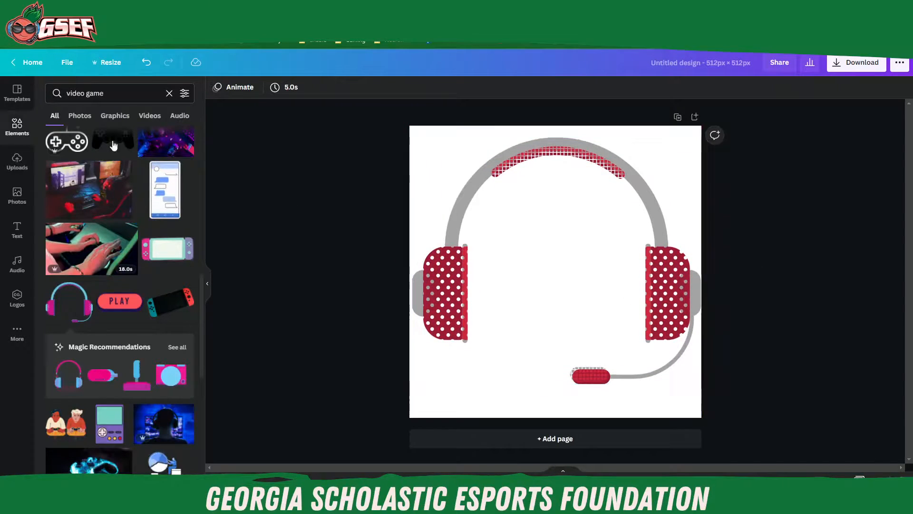
# Step: Add a heading to the canvas reading "ch3m1st's server", with "server" on a second line
pyautogui.click(18, 162)
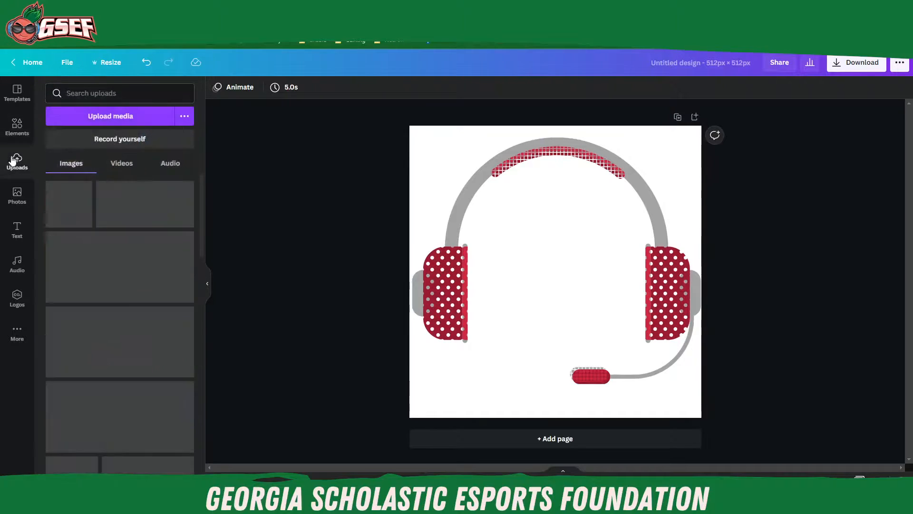
pyautogui.click(17, 229)
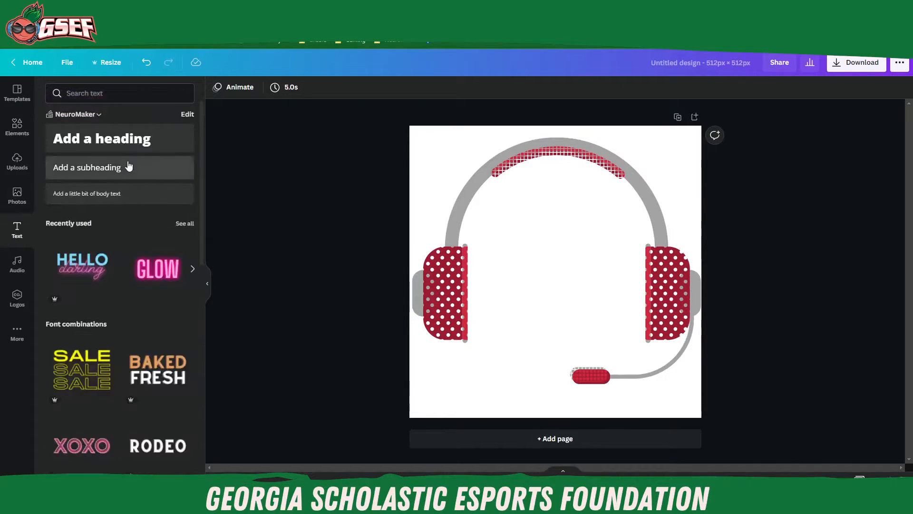
pyautogui.click(101, 141)
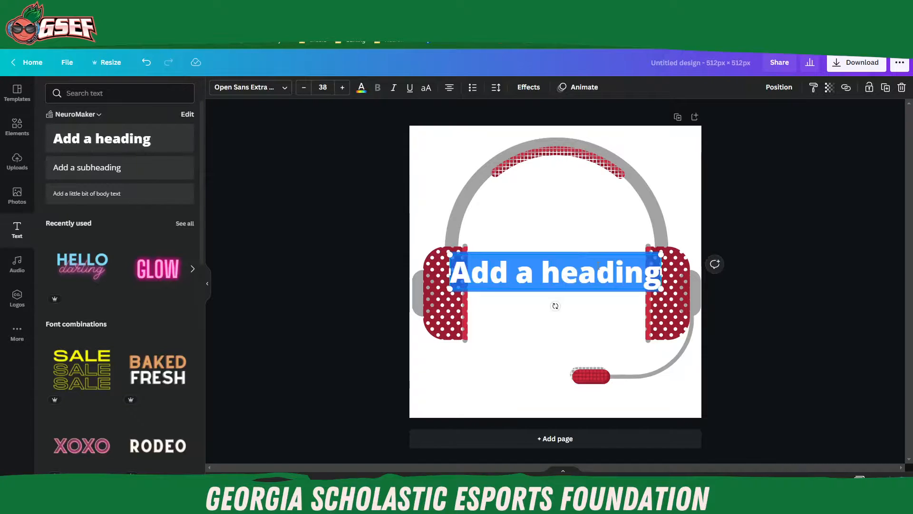
pyautogui.write('ch3m1')
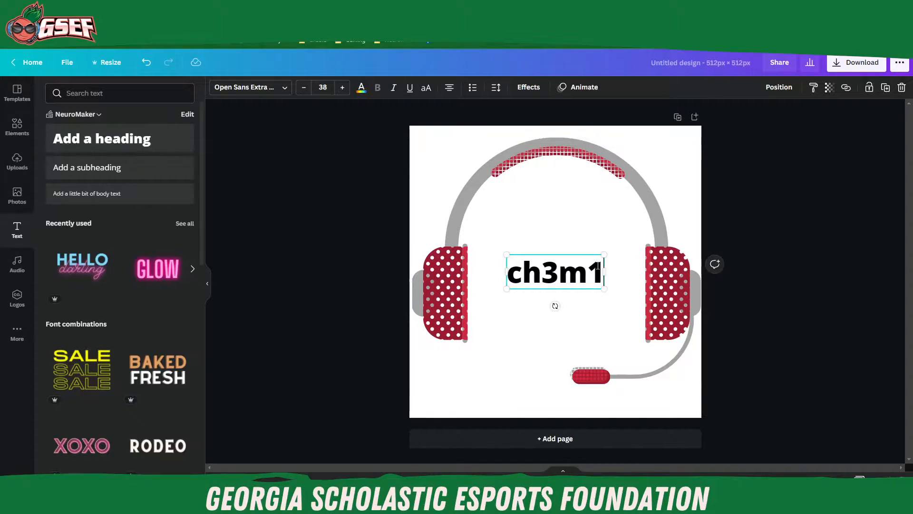
pyautogui.write("st's")
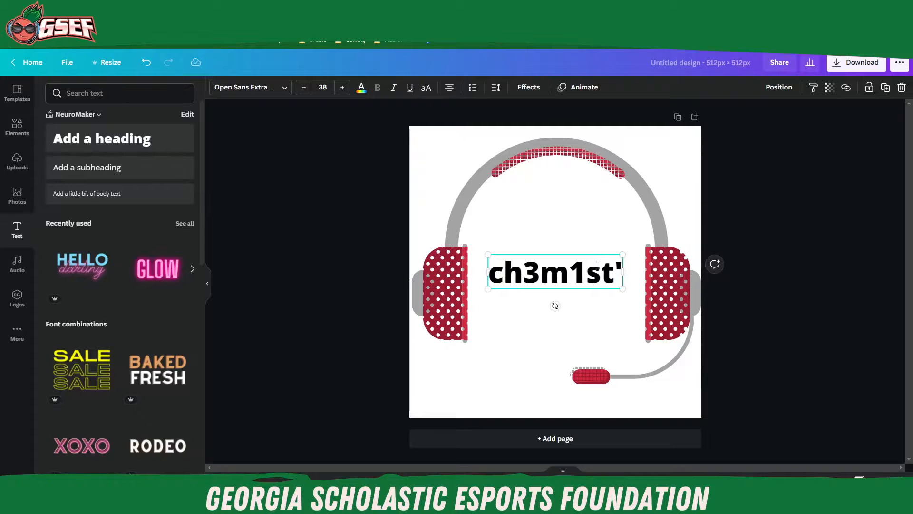
pyautogui.press('Return')
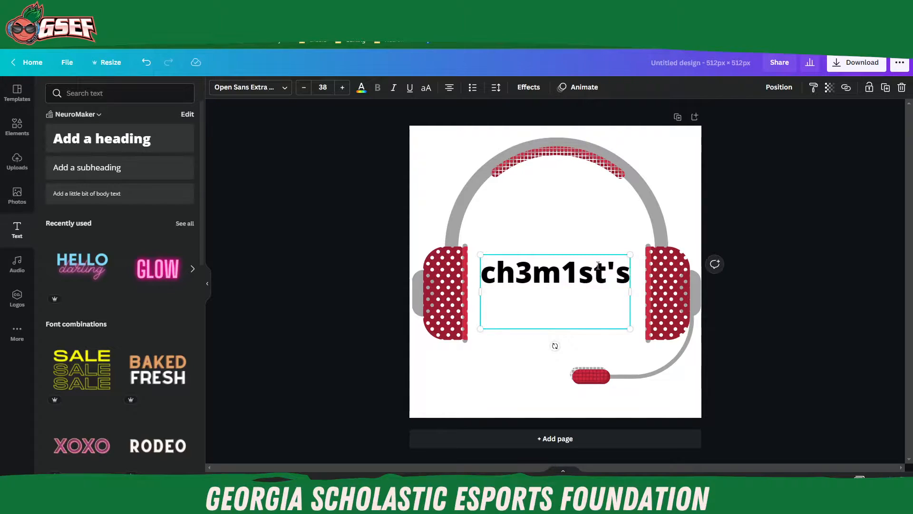
pyautogui.write('server')
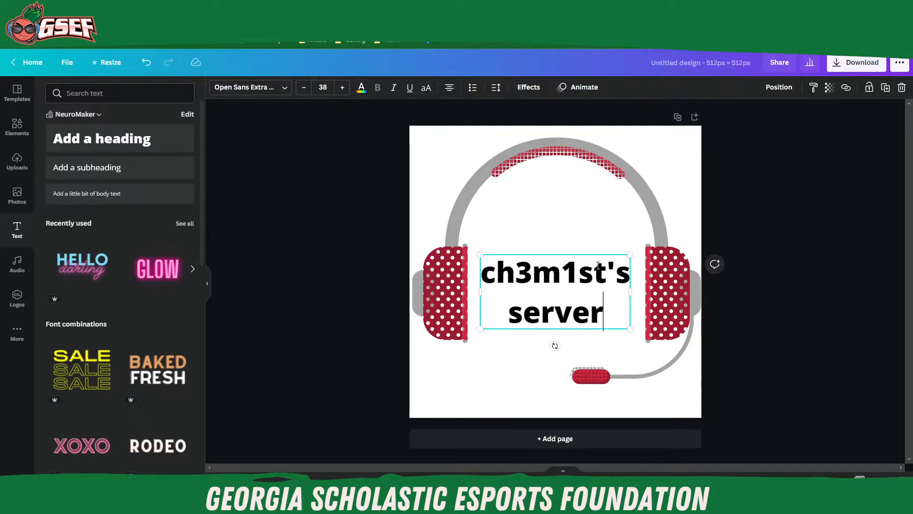
pyautogui.click(800, 275)
# Step: Set the whole heading's font to Arcade Gamer, found by searching the fonts for "game", after trying Norwester and Oilvare Base
pyautogui.doubleClick(599, 304)
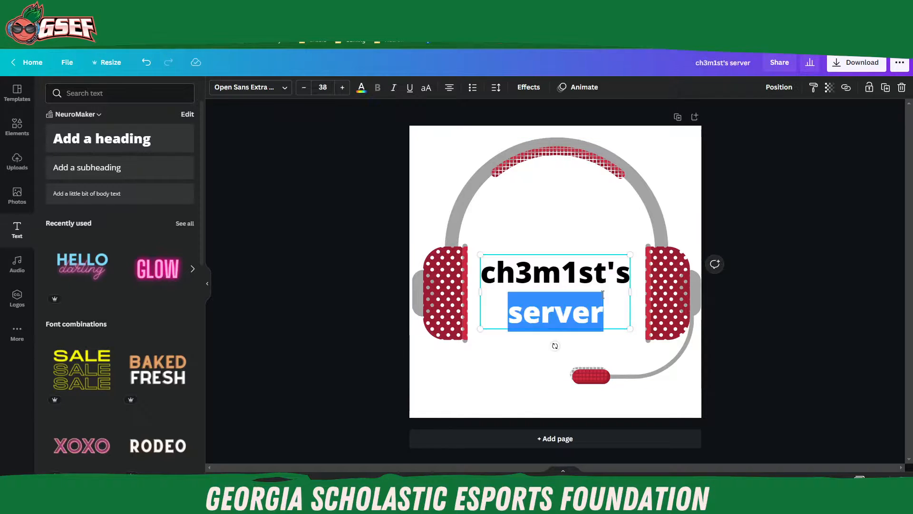
pyautogui.hotkey('ctrl', 'a')
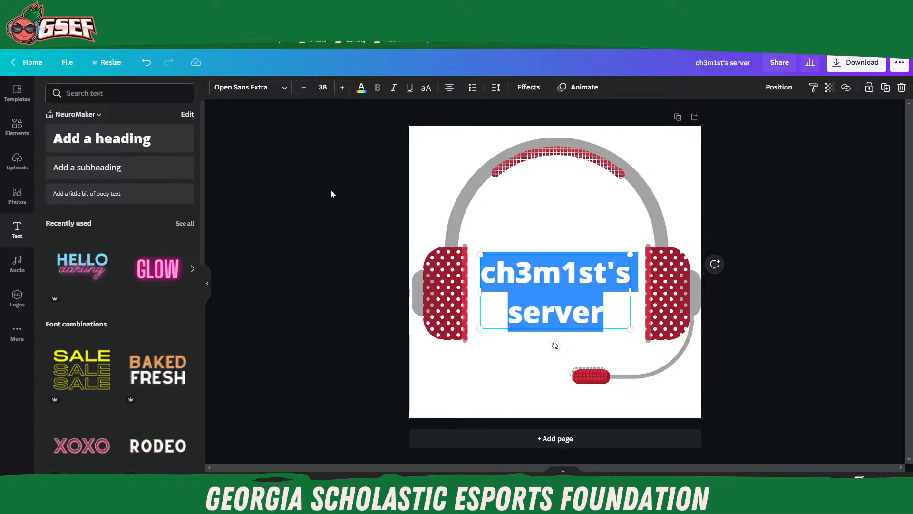
pyautogui.click(285, 88)
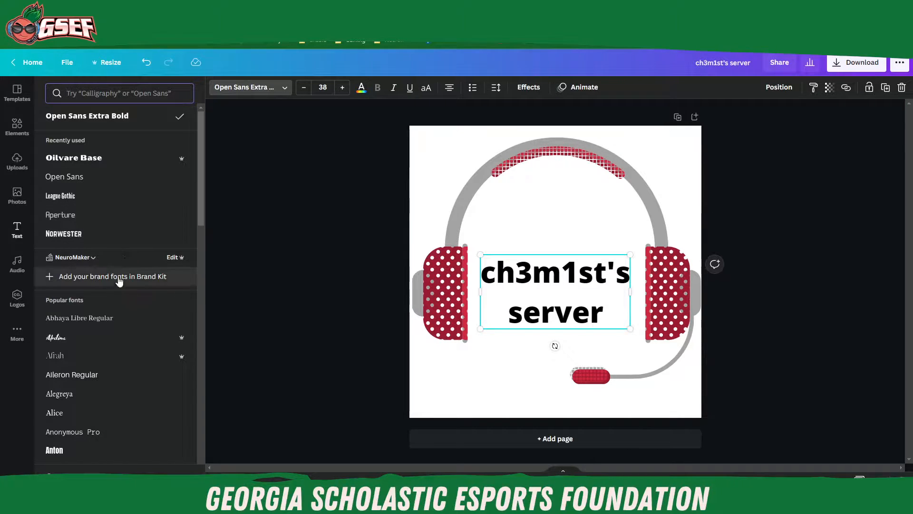
pyautogui.click(96, 237)
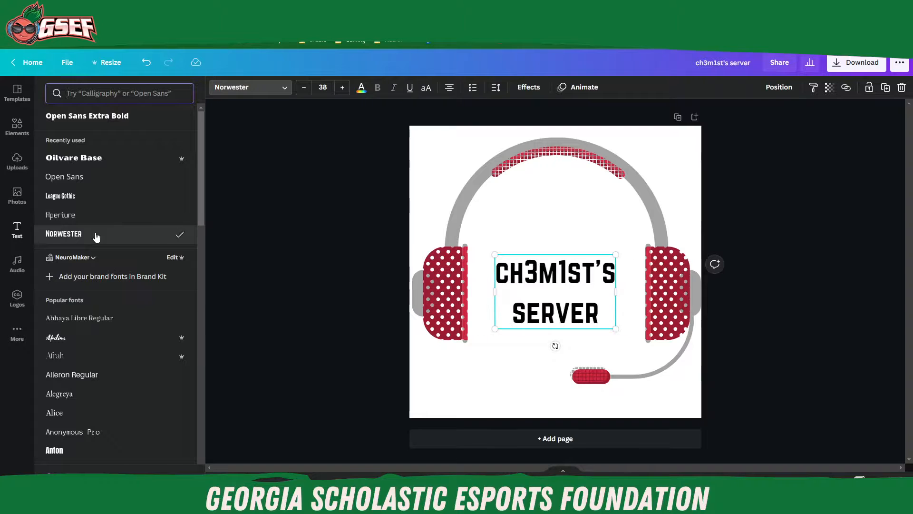
pyautogui.click(80, 160)
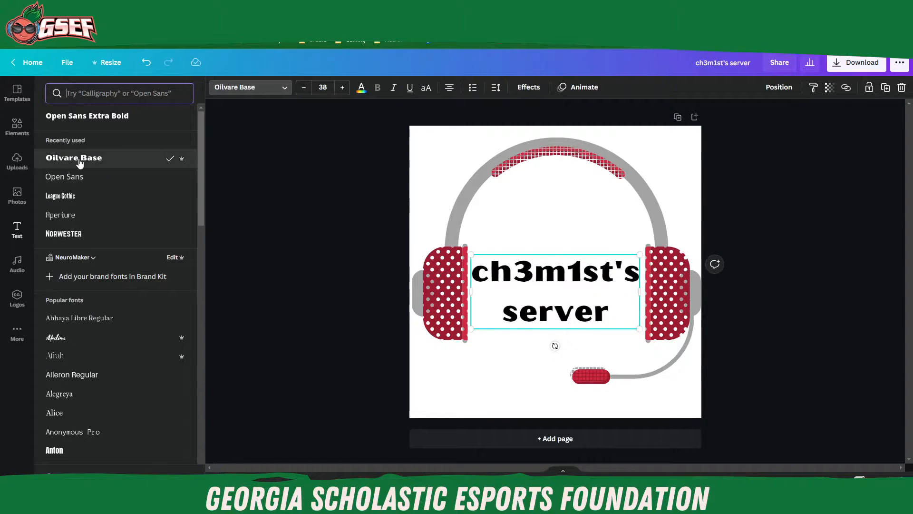
pyautogui.click(118, 95)
pyautogui.write('ga')
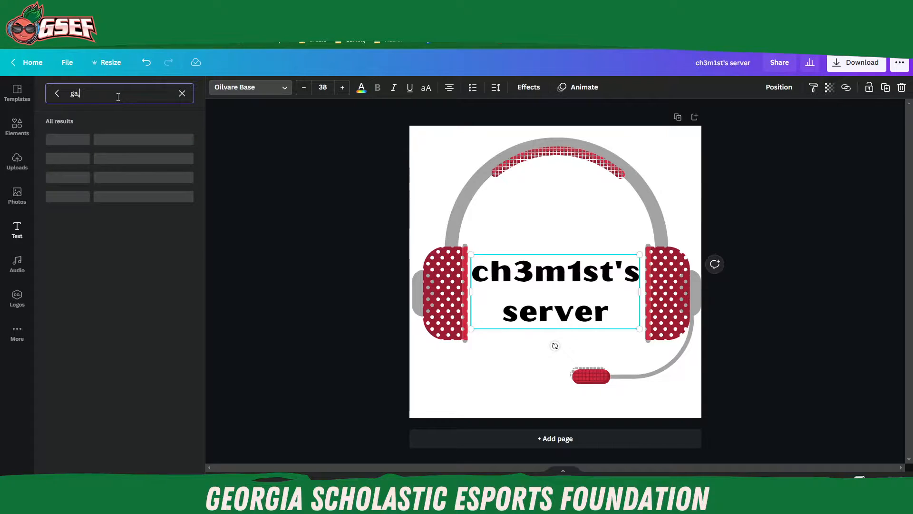
pyautogui.write('me')
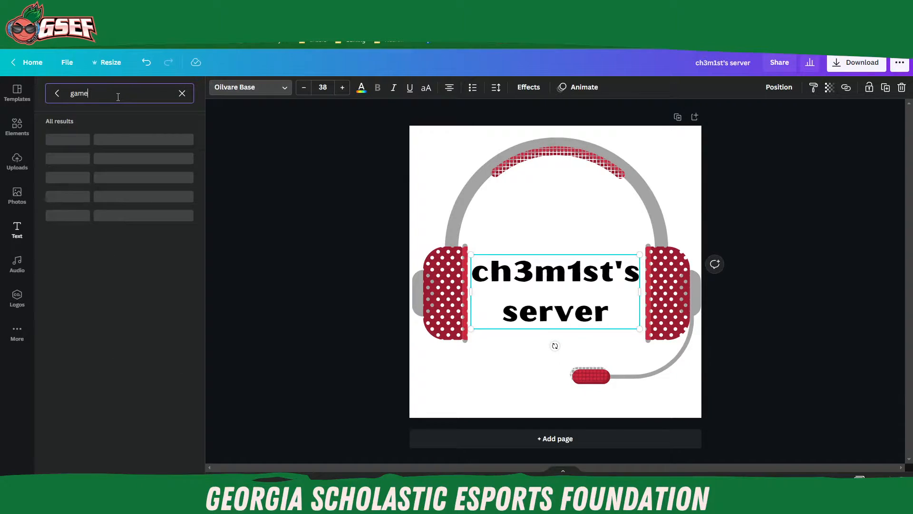
pyautogui.click(116, 139)
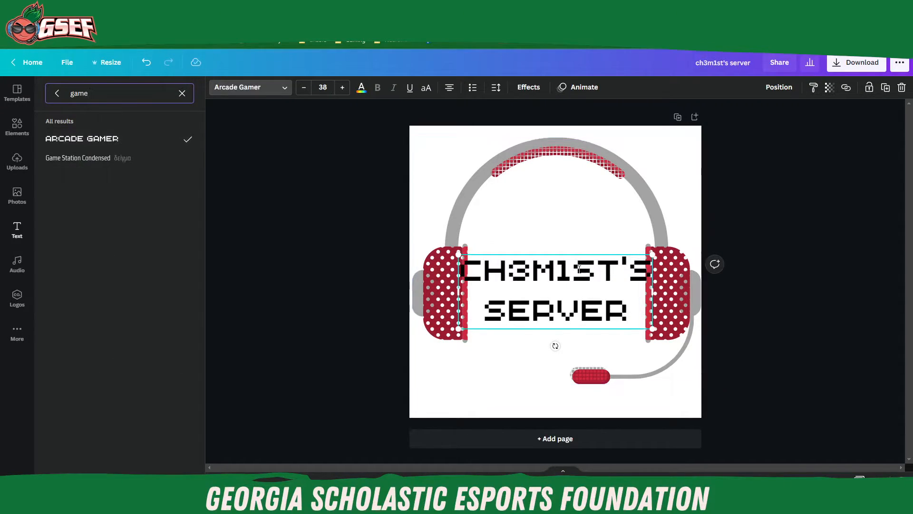
# Step: Move the heading up so its first line sits above the headset's ear cups, inside the headband
pyautogui.moveTo(627, 311); pyautogui.dragTo(571, 233)
pyautogui.click(812, 233)
pyautogui.click(749, 282)
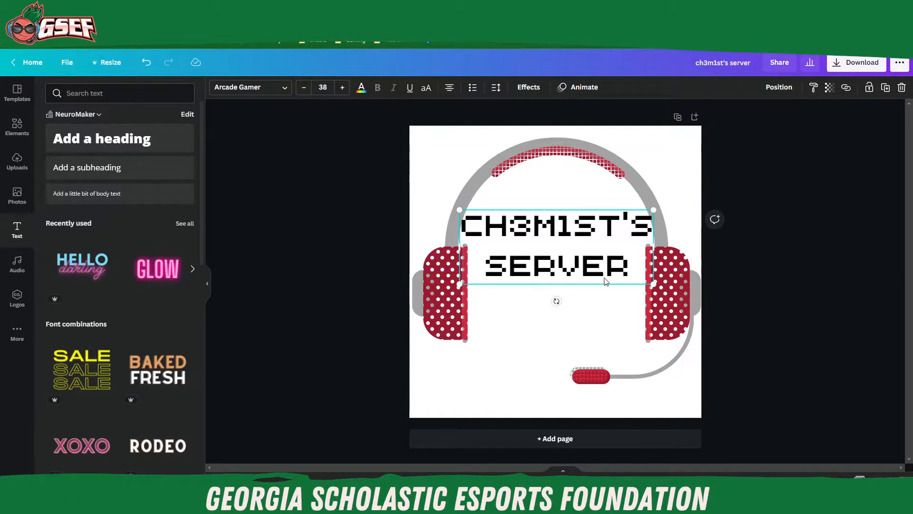
# Step: Recolour both lines of the heading text dark red to match the headset's ear cups
pyautogui.doubleClick(588, 260)
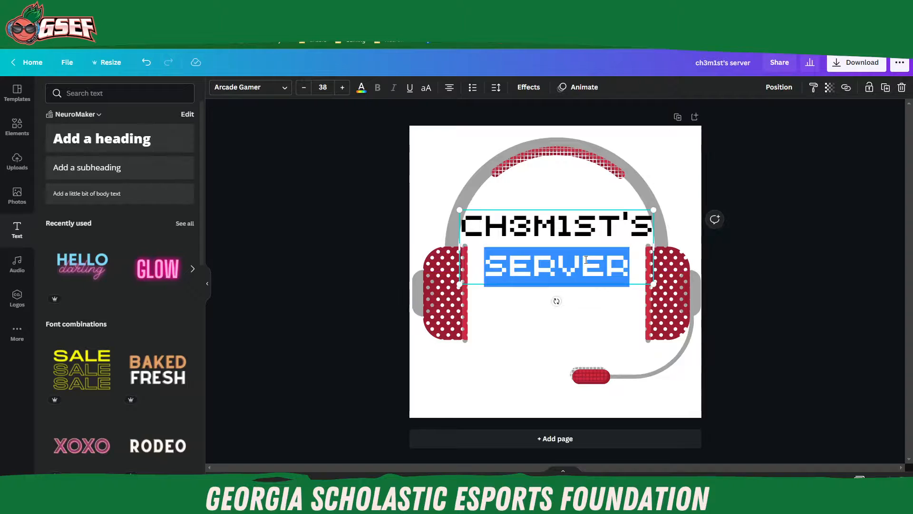
pyautogui.hotkey('ctrl', 'a')
pyautogui.click(362, 95)
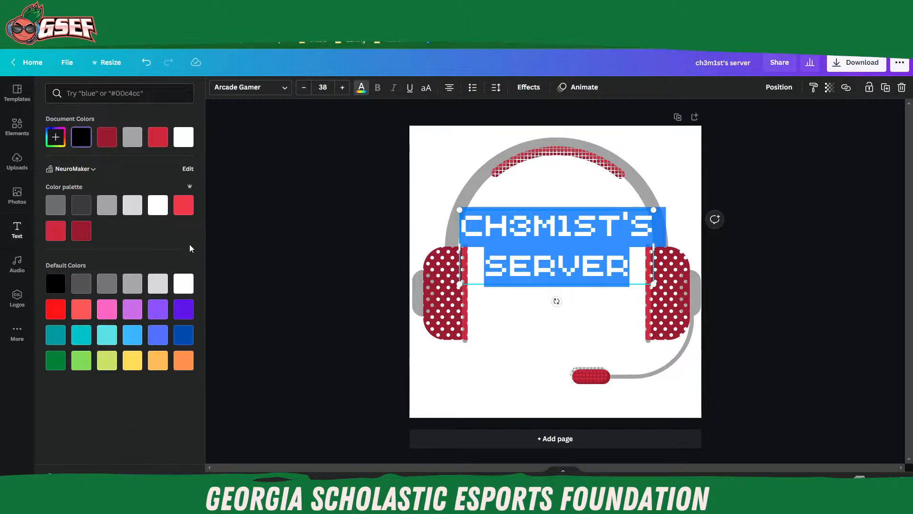
pyautogui.click(81, 231)
pyautogui.click(289, 296)
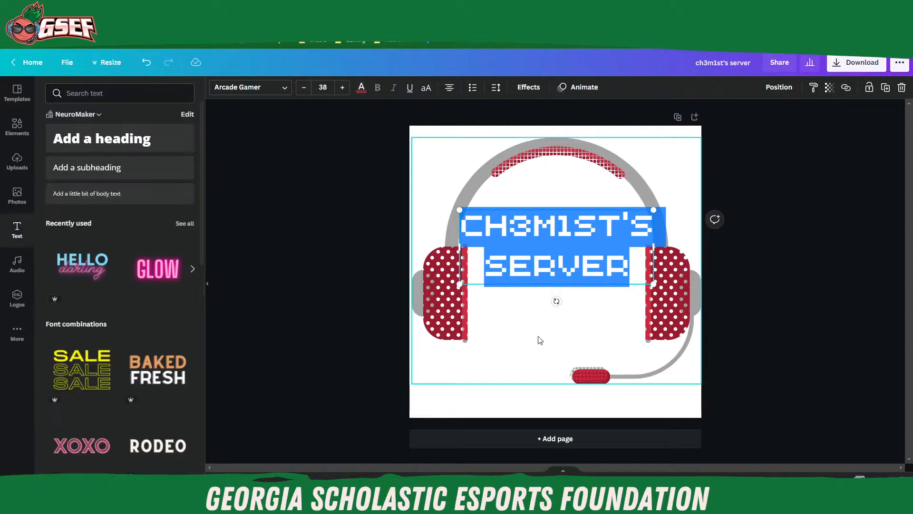
pyautogui.click(541, 336)
pyautogui.click(813, 295)
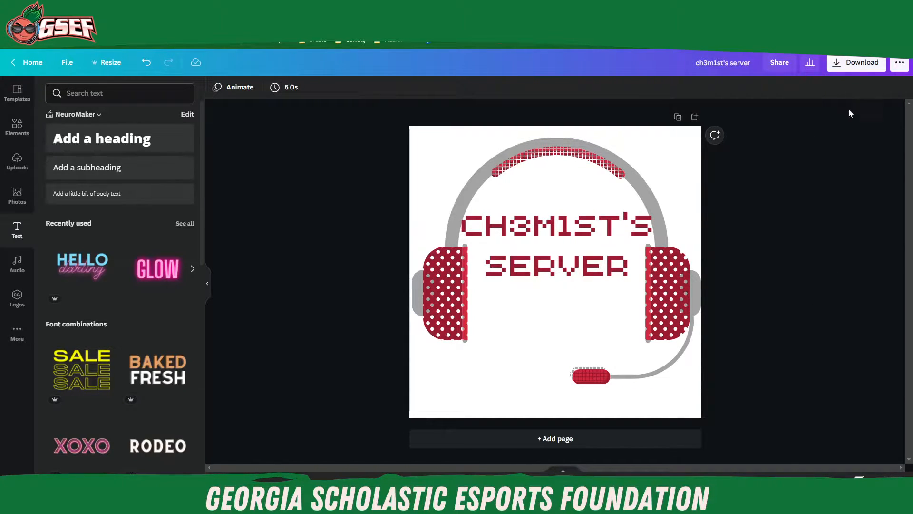
# Step: Download the finished icon design as a PNG file at 512 × 512 px
pyautogui.click(856, 67)
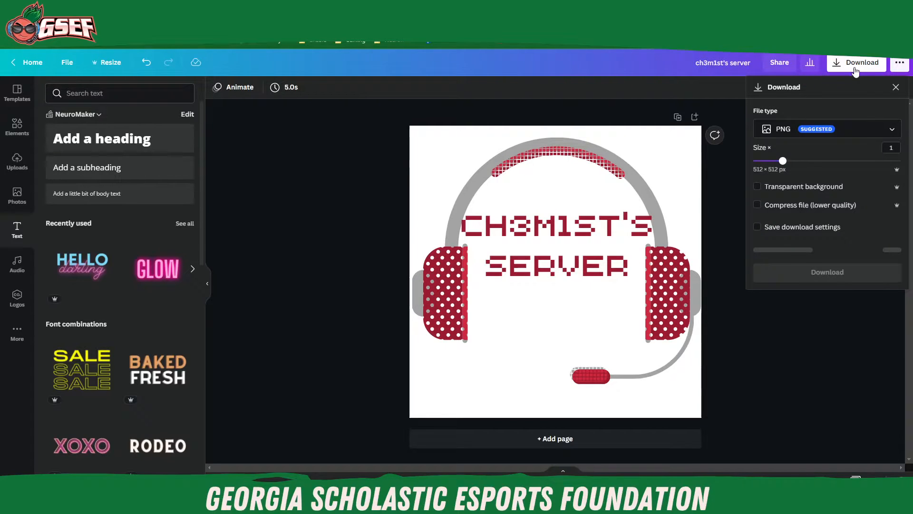
pyautogui.click(853, 136)
pyautogui.click(841, 137)
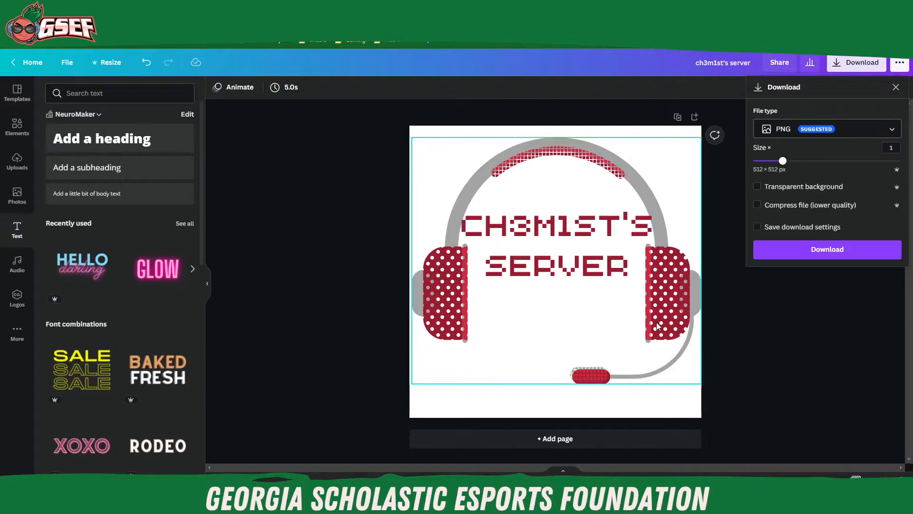
pyautogui.click(832, 251)
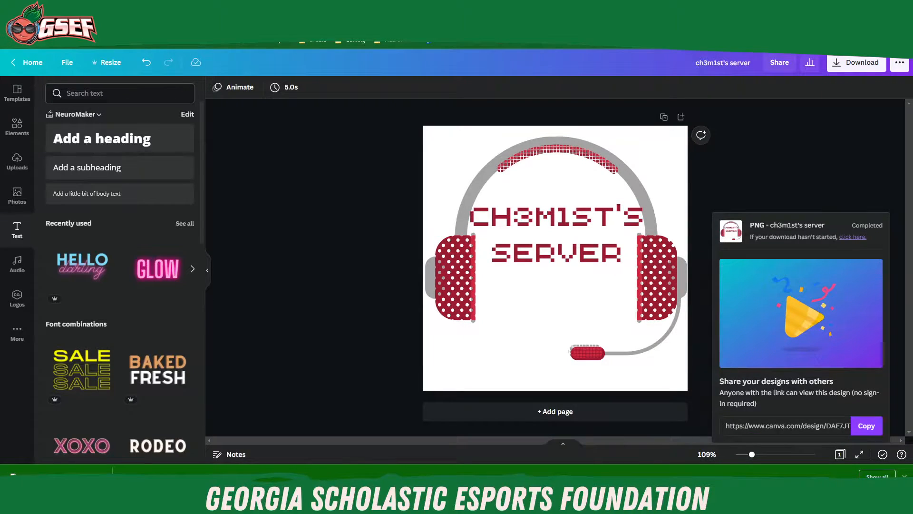
# Step: Switch to Discord and open the server settings of ch3m1st's server
pyautogui.click(288, 504)
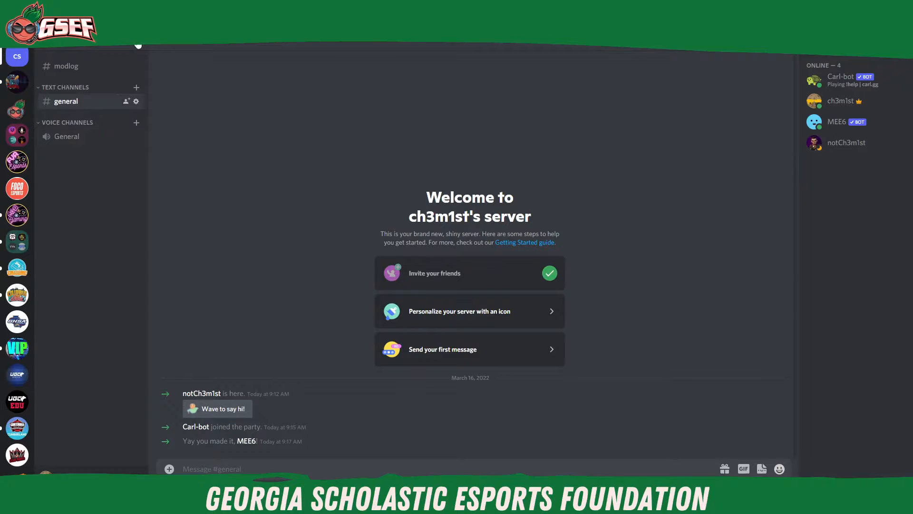
pyautogui.click(88, 48)
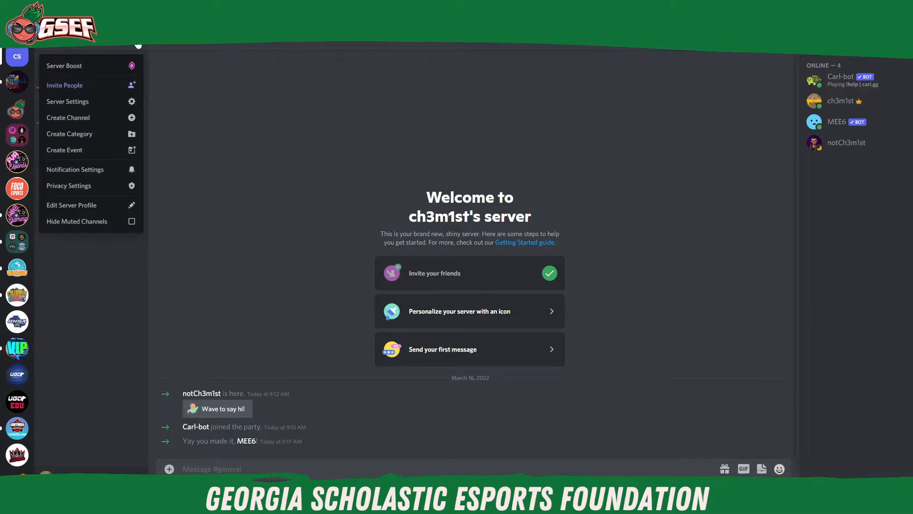
pyautogui.click(87, 103)
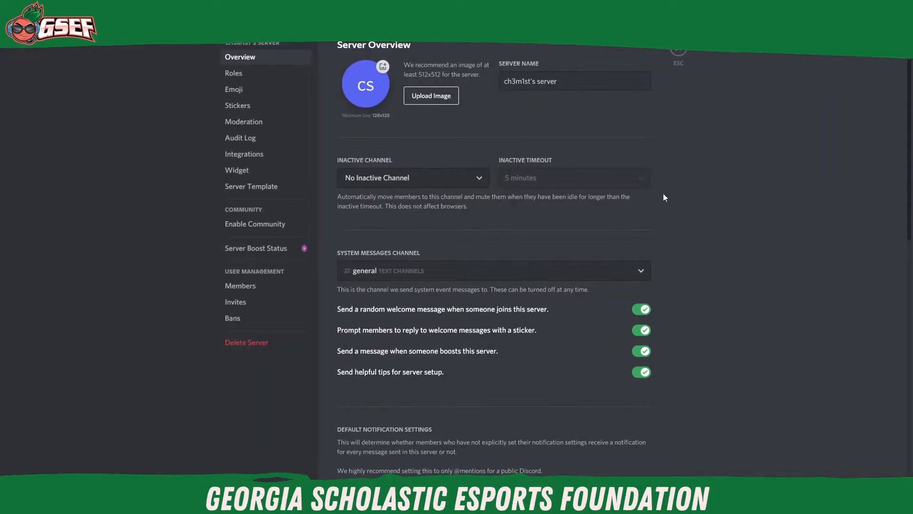
# Step: Upload the "ch3m1st's server" PNG from Downloads as the server icon, save the changes and leave the settings
pyautogui.click(358, 99)
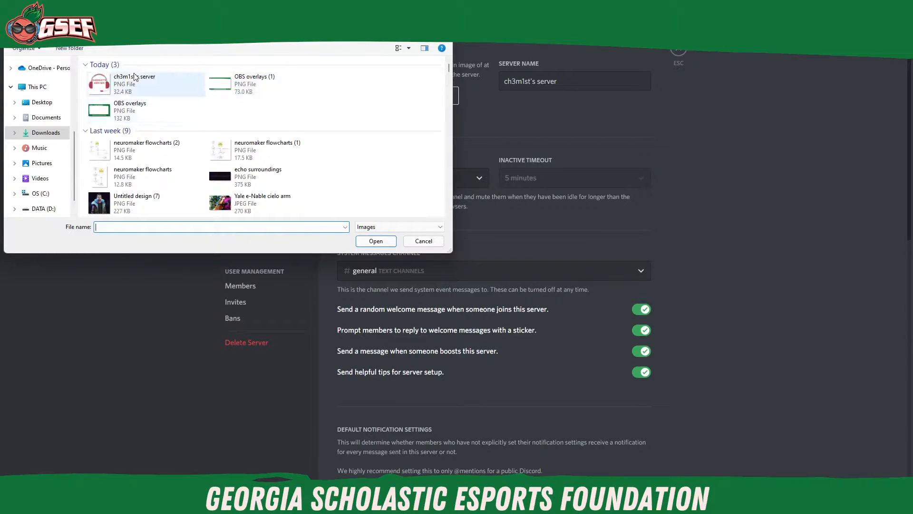
pyautogui.click(125, 85)
pyautogui.click(380, 241)
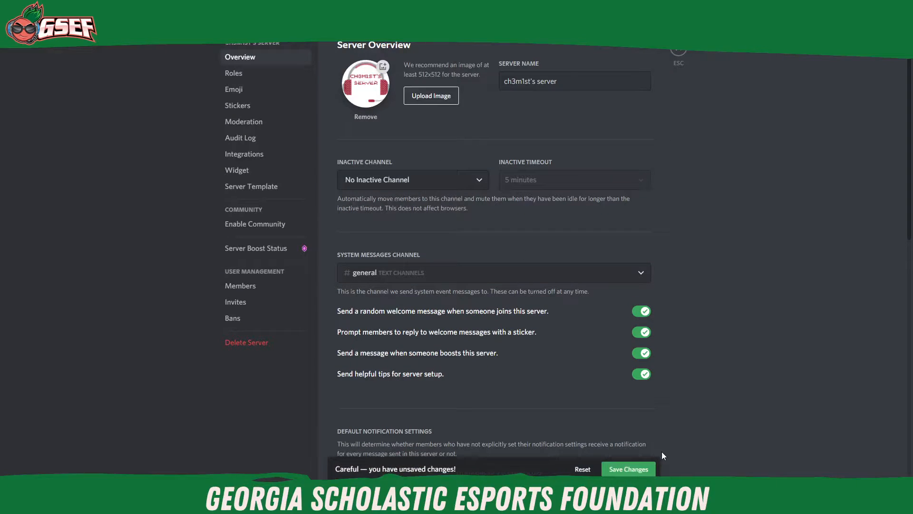
pyautogui.click(631, 470)
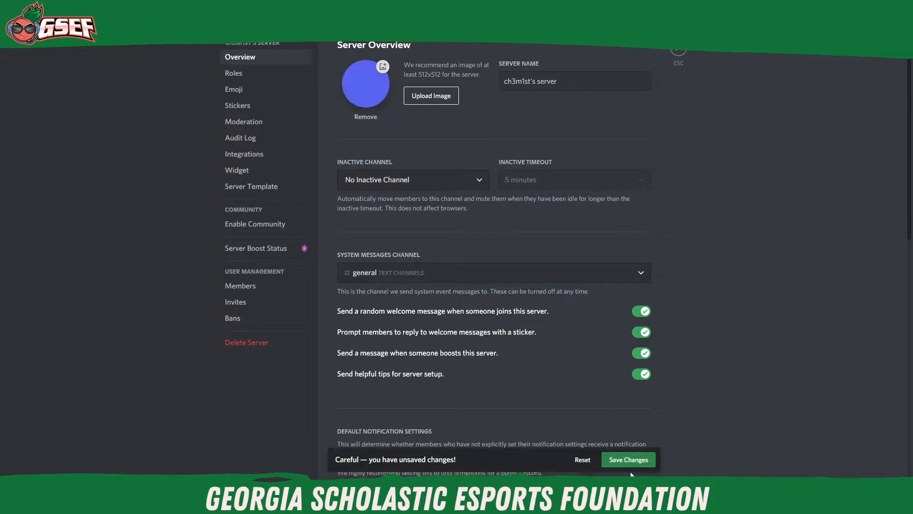
pyautogui.click(679, 56)
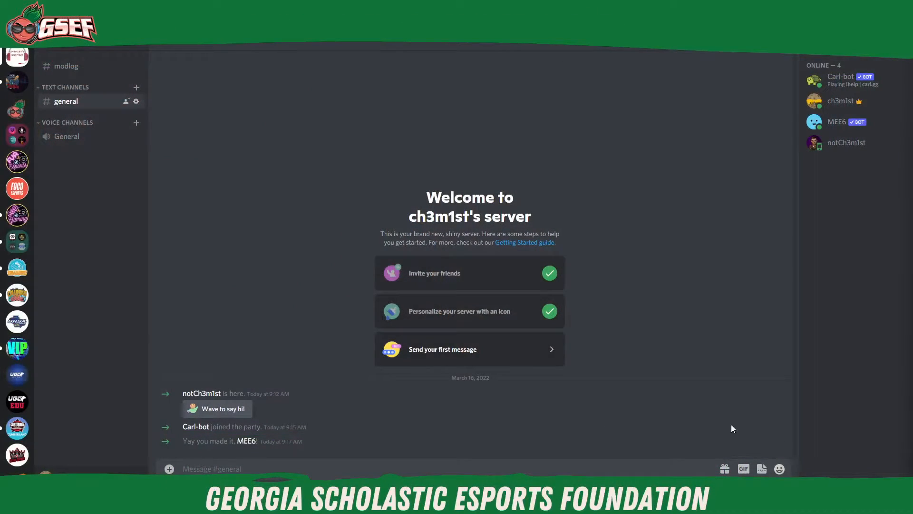
# Step: Switch to the MEE6 dashboard in the browser and look through the server's list of available plugins
pyautogui.moveTo(498, 503)
pyautogui.moveTo(459, 504)
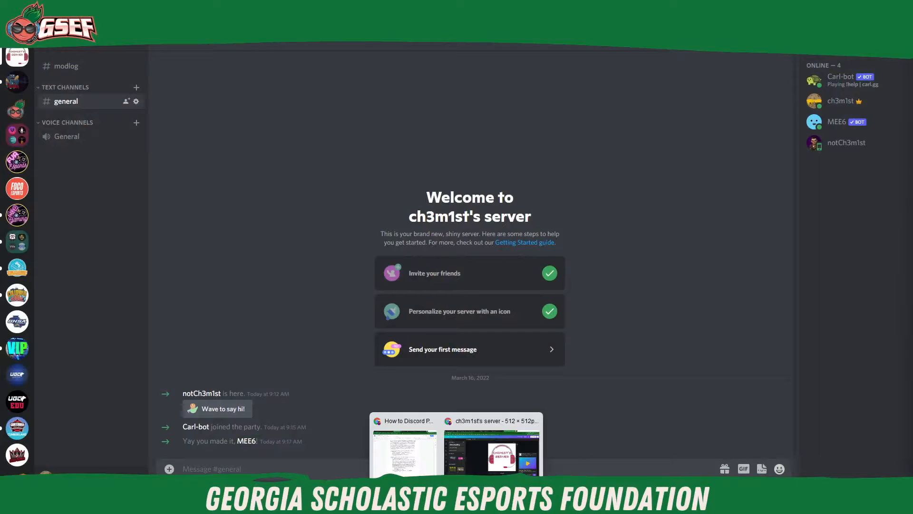
pyautogui.click(486, 469)
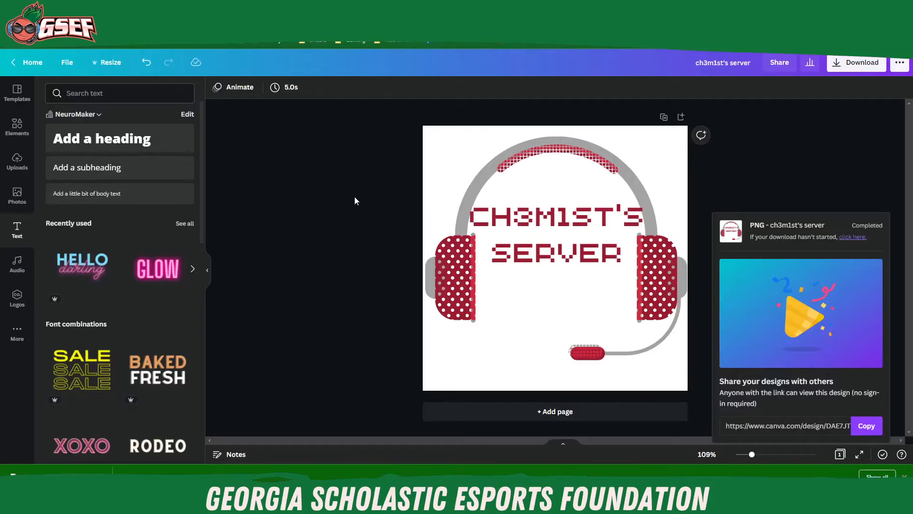
pyautogui.hotkey('ctrl', 'Tab')
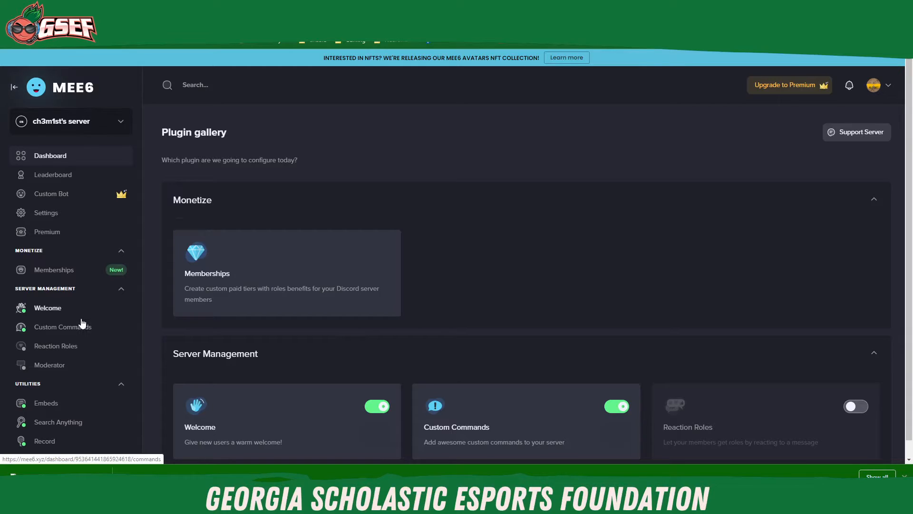
pyautogui.scroll(-3, 82, 325)
pyautogui.scroll(-2, 82, 323)
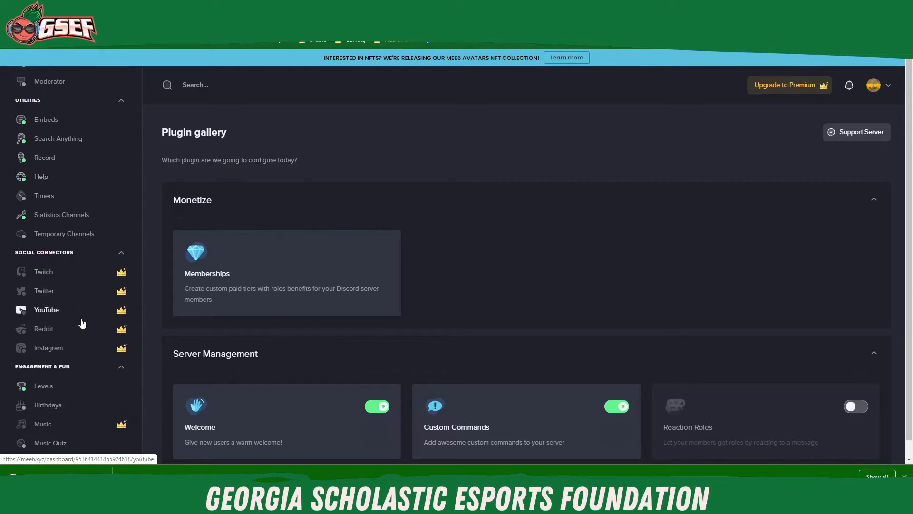
pyautogui.scroll(2, 82, 324)
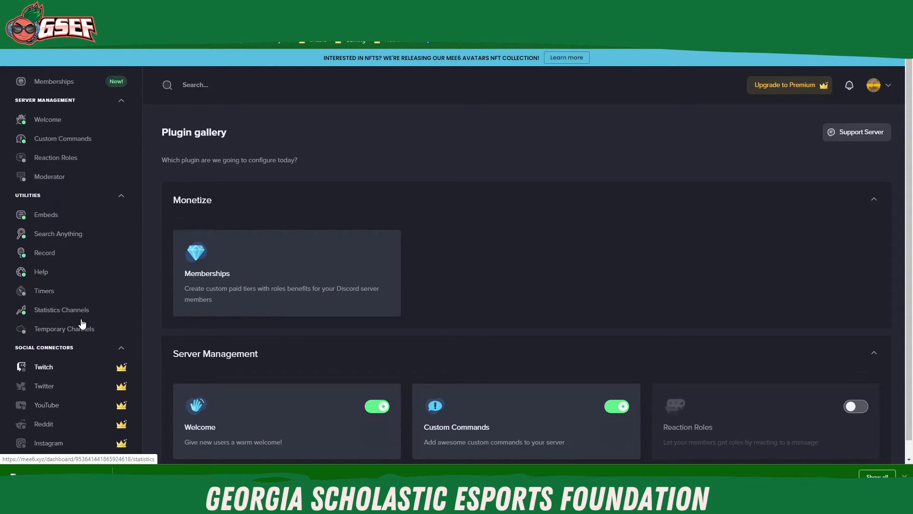
# Step: Find the Moderator plugin under Server Management and enable it for the server
pyautogui.scroll(1, 81, 323)
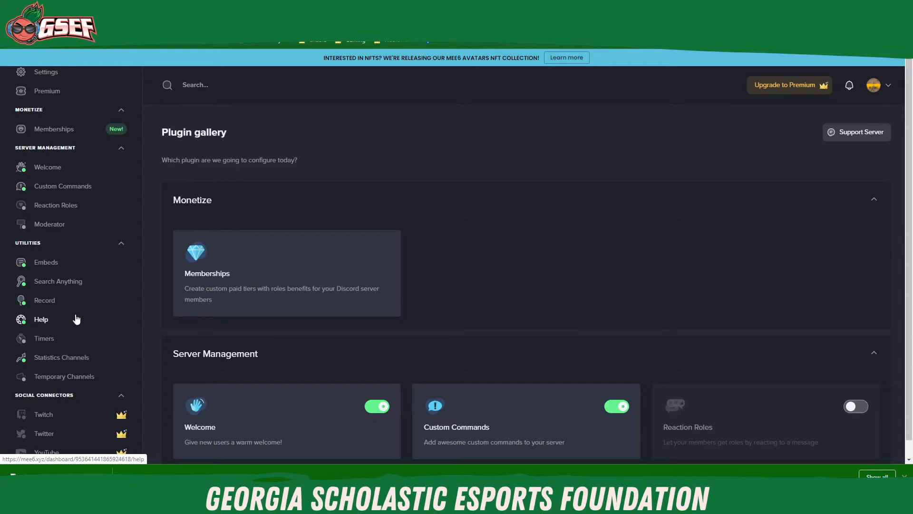
pyautogui.scroll(1, 78, 324)
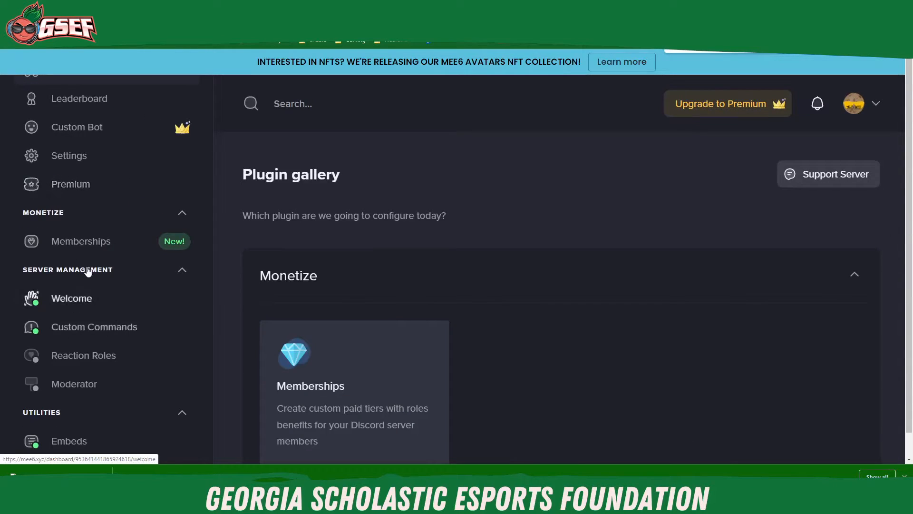
pyautogui.scroll(3, 110, 265)
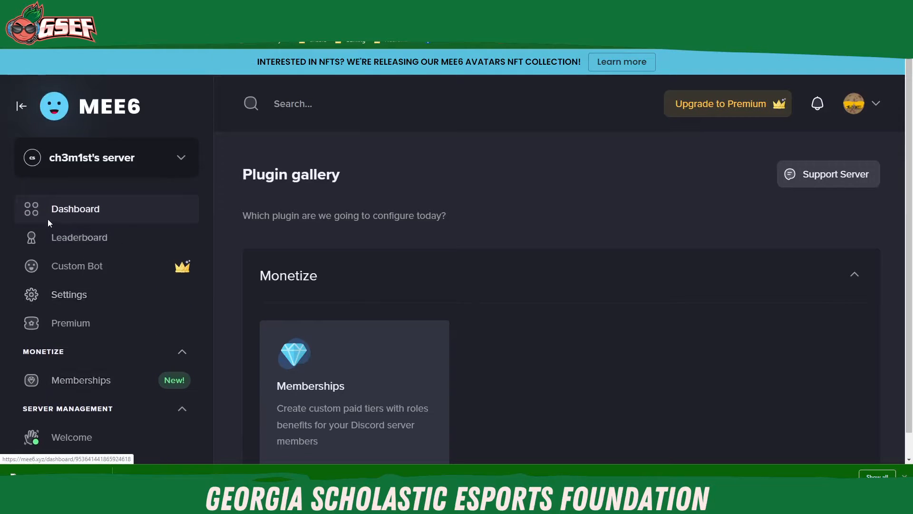
pyautogui.scroll(-1, 64, 210)
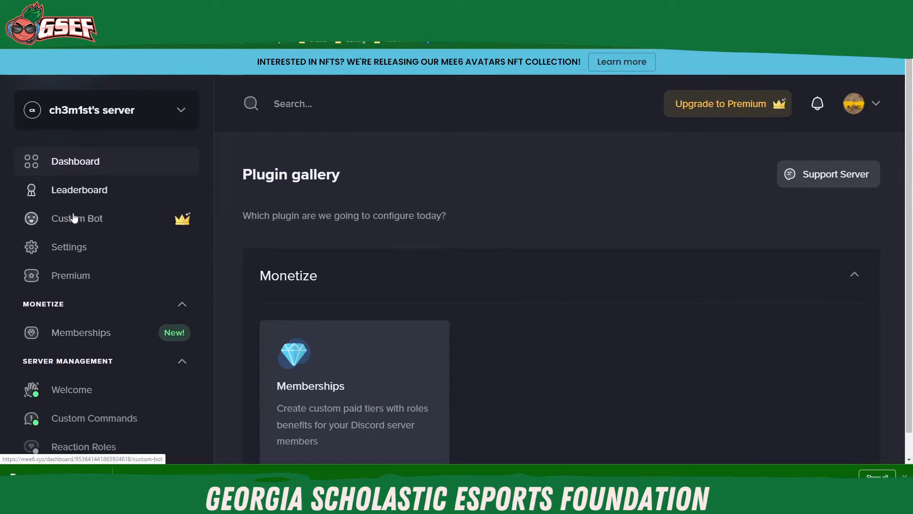
pyautogui.scroll(-2, 75, 226)
pyautogui.scroll(-1, 62, 252)
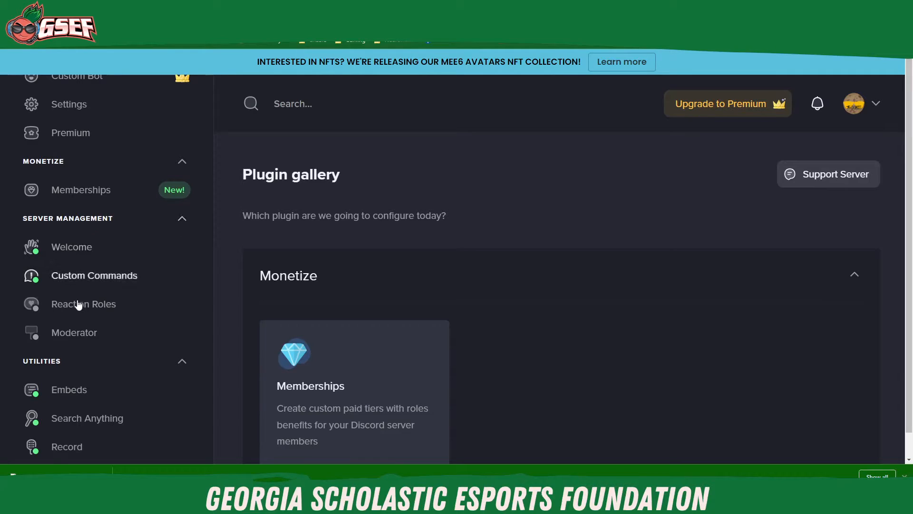
pyautogui.click(81, 333)
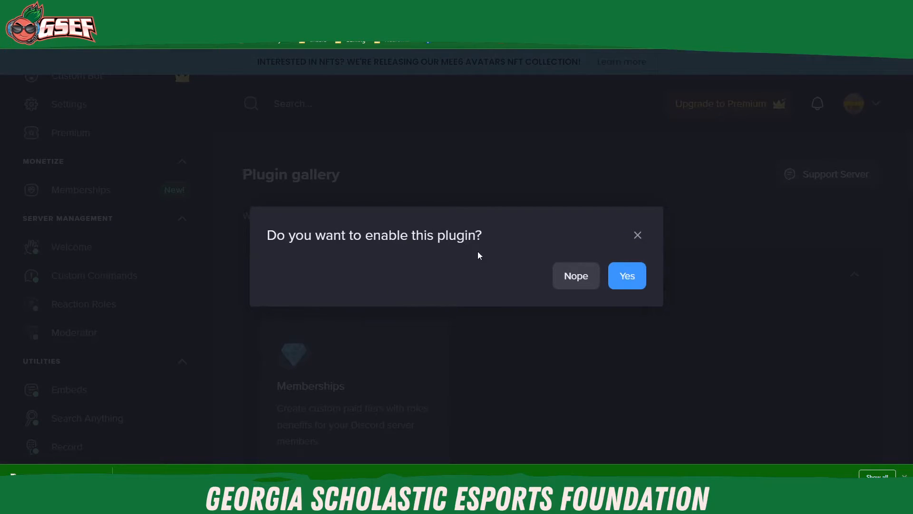
pyautogui.click(624, 283)
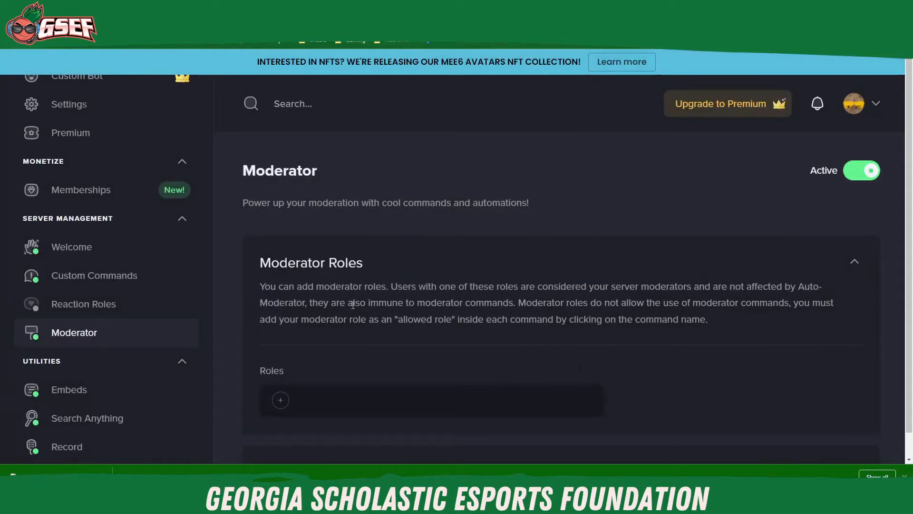
# Step: Look through the Moderator plugin's settings for moderator roles, audit logging and Auto-Moderator checks
pyautogui.scroll(-5, 448, 268)
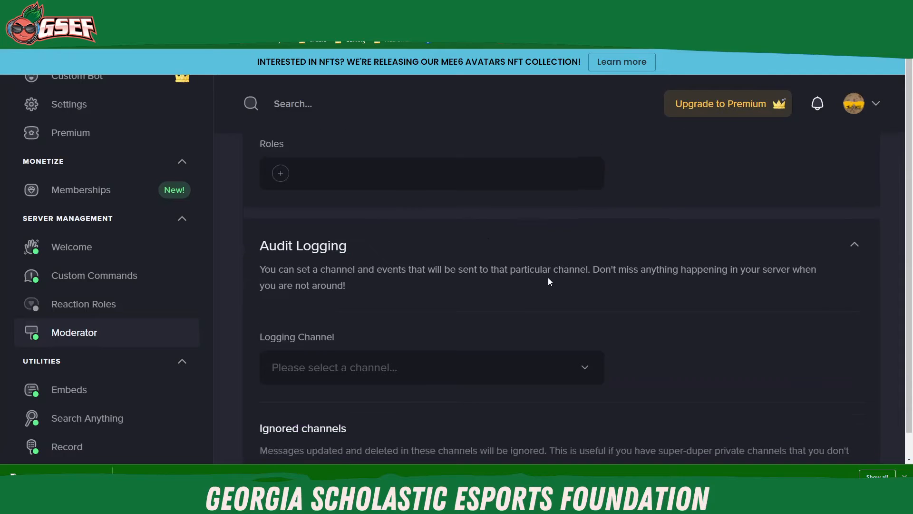
pyautogui.scroll(3, 612, 296)
pyautogui.scroll(2, 369, 190)
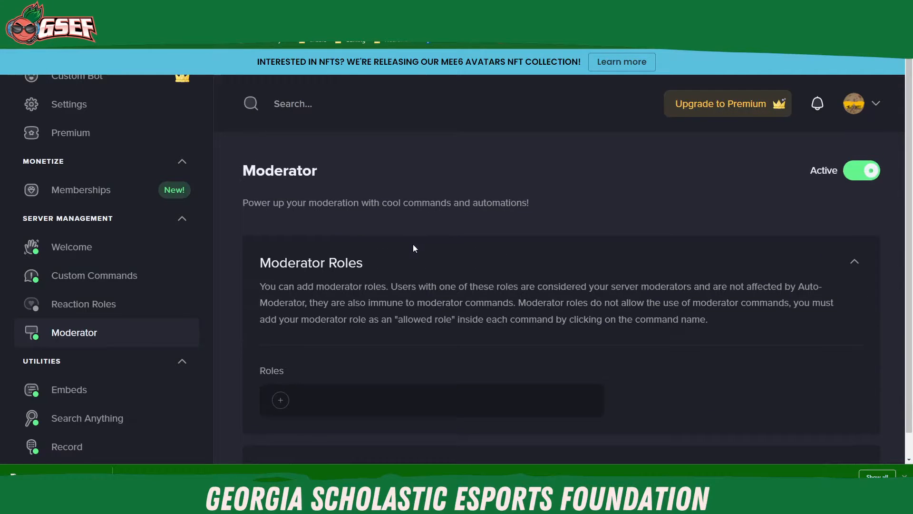
pyautogui.scroll(-6, 583, 270)
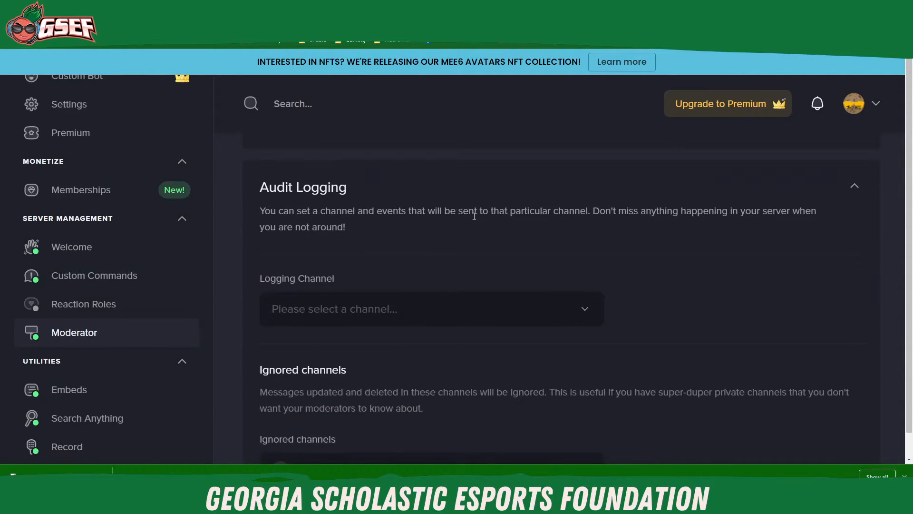
pyautogui.scroll(-4, 523, 248)
pyautogui.scroll(-6, 414, 207)
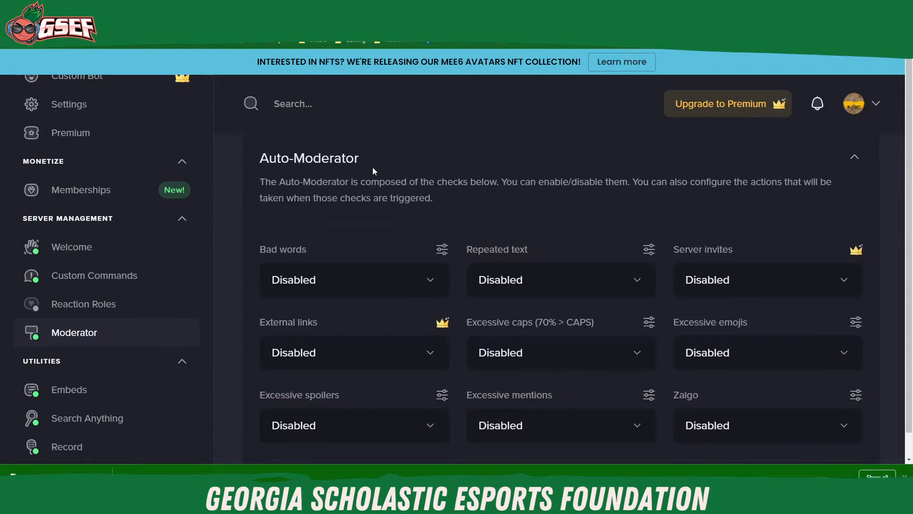
pyautogui.scroll(-1, 255, 186)
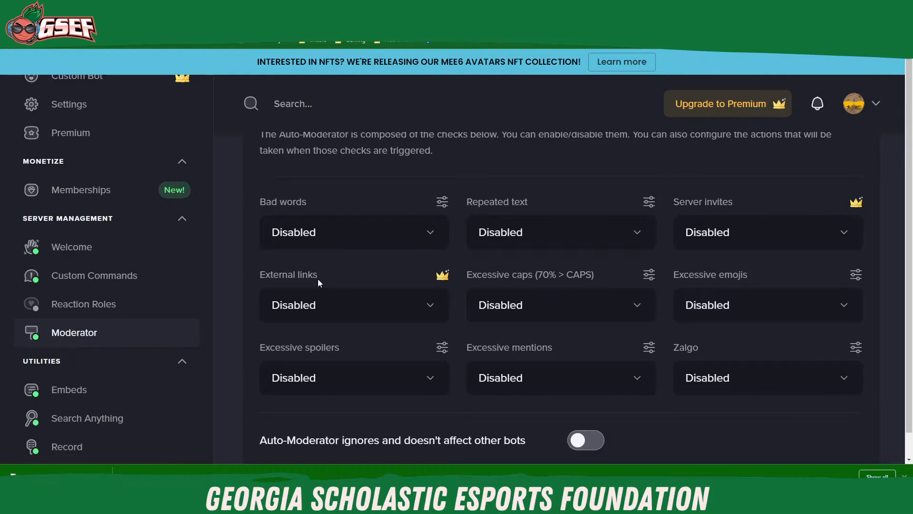
pyautogui.scroll(4, 239, 259)
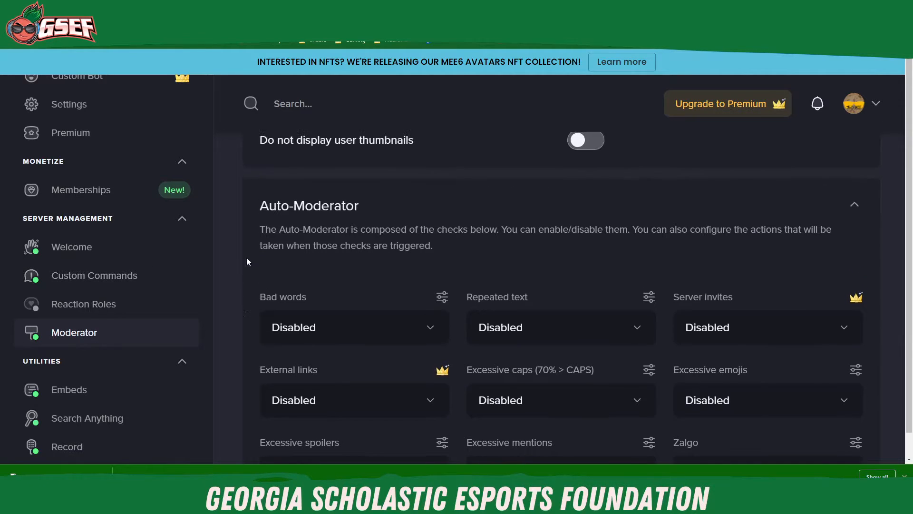
pyautogui.scroll(10, 280, 238)
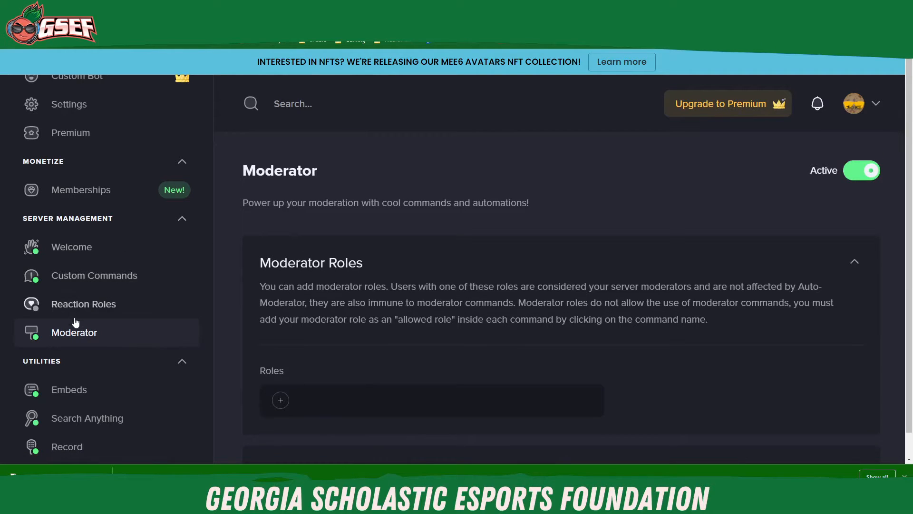
# Step: Set the Auto-Moderator's Bad words check to Delete Message & Warn Member and save the change
pyautogui.scroll(-10, 252, 296)
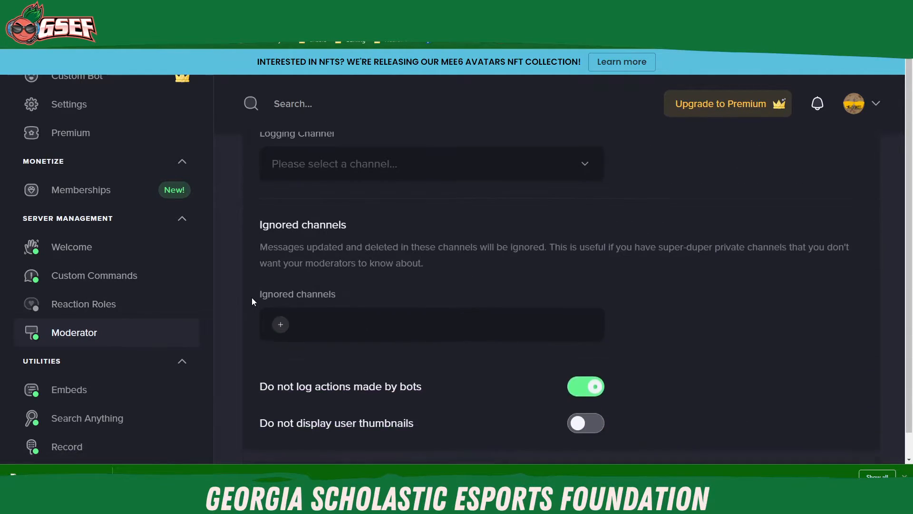
pyautogui.scroll(-3, 252, 298)
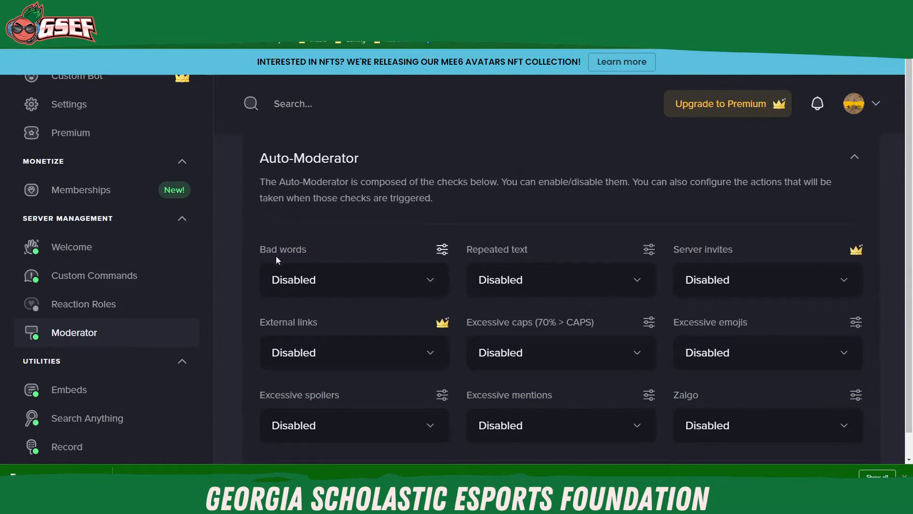
pyautogui.scroll(-1, 275, 257)
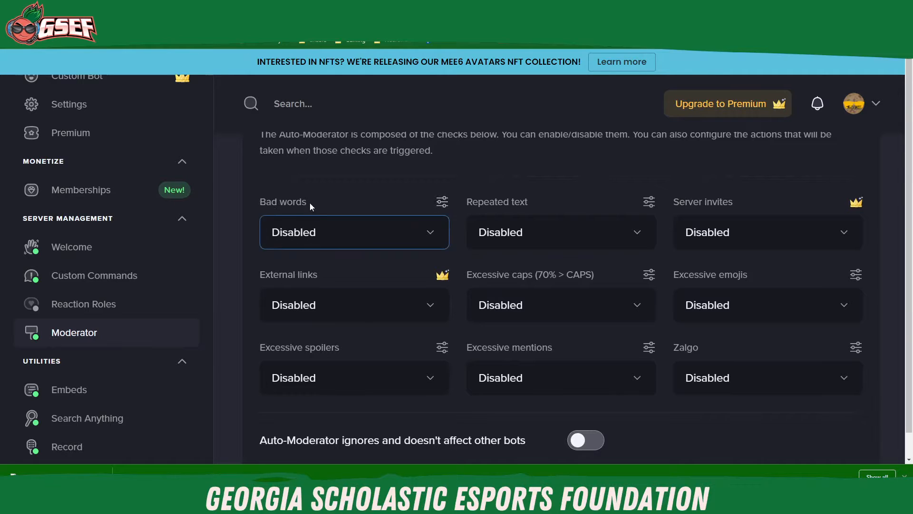
pyautogui.click(433, 241)
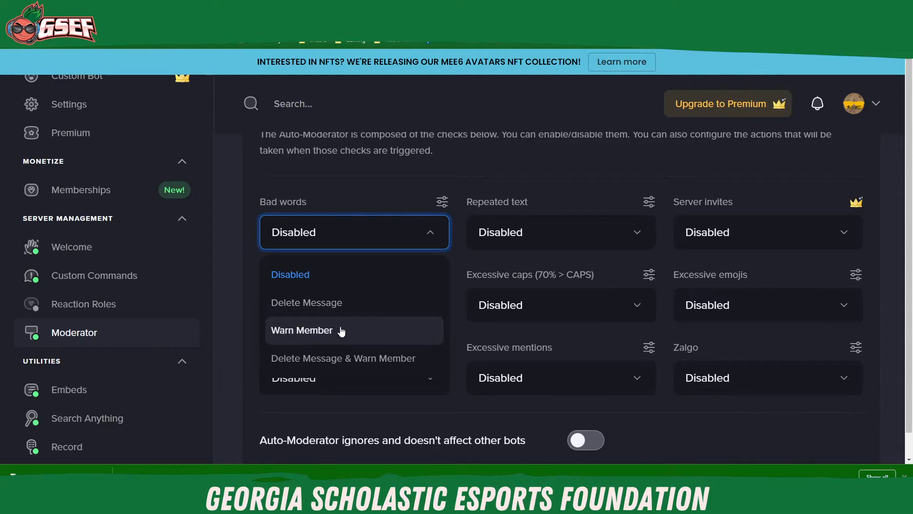
pyautogui.click(338, 362)
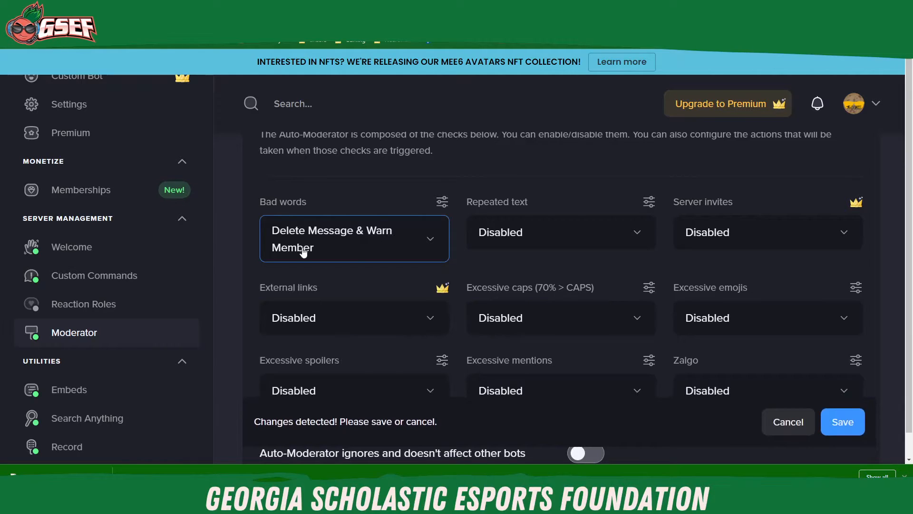
pyautogui.click(845, 423)
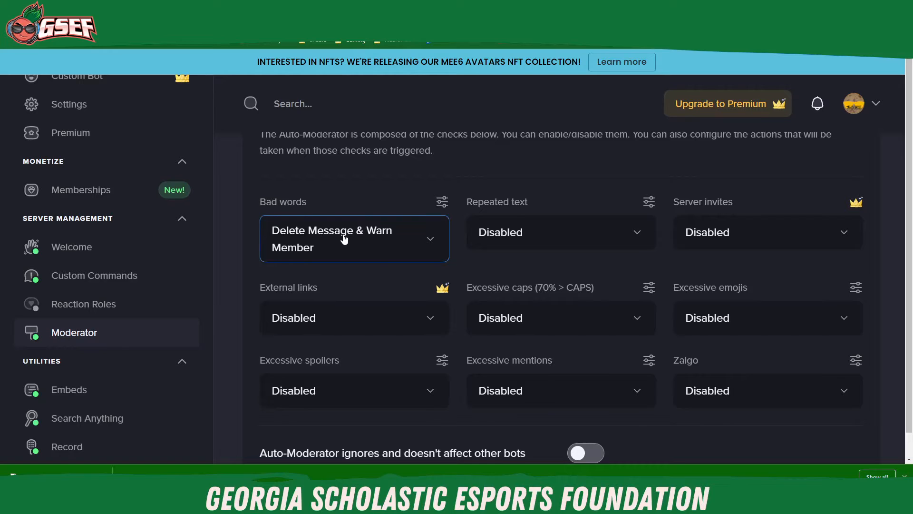
# Step: In the Bad words check's detailed settings, add "flubber" to the word list and carl-bot to the allowed roles
pyautogui.click(439, 205)
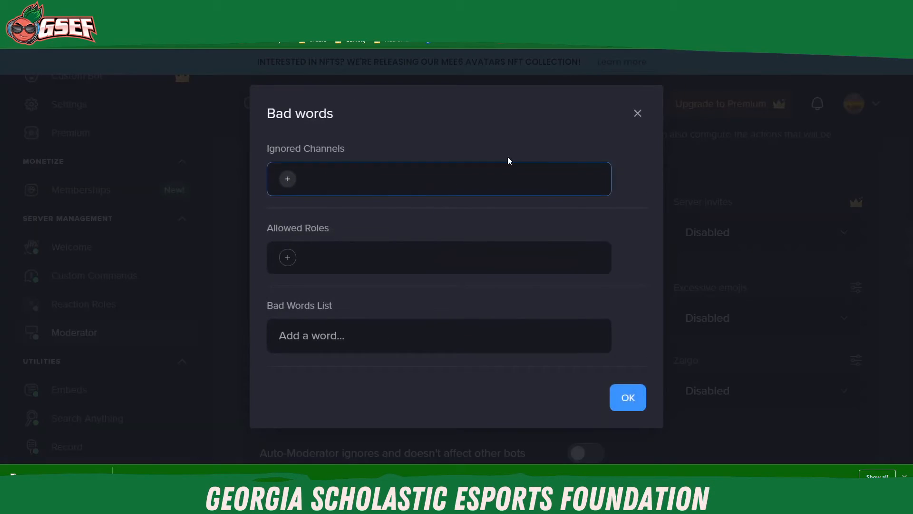
pyautogui.click(636, 116)
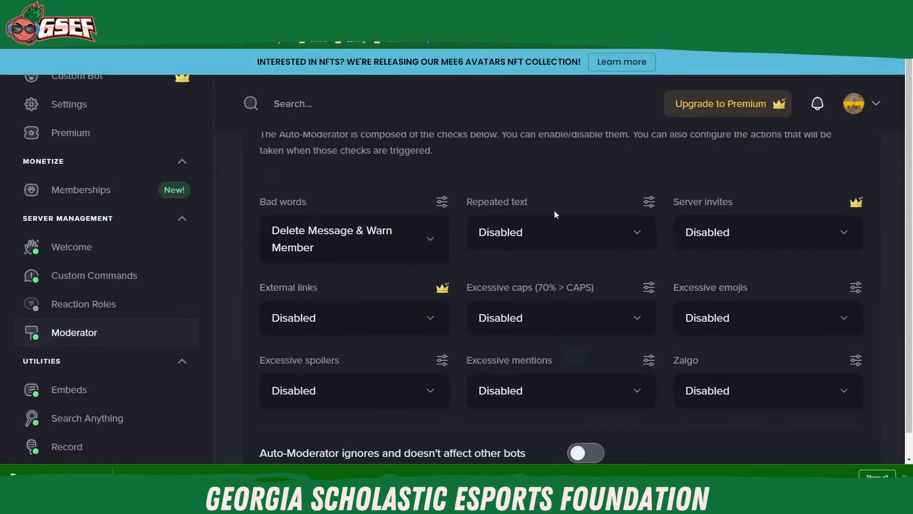
pyautogui.click(441, 209)
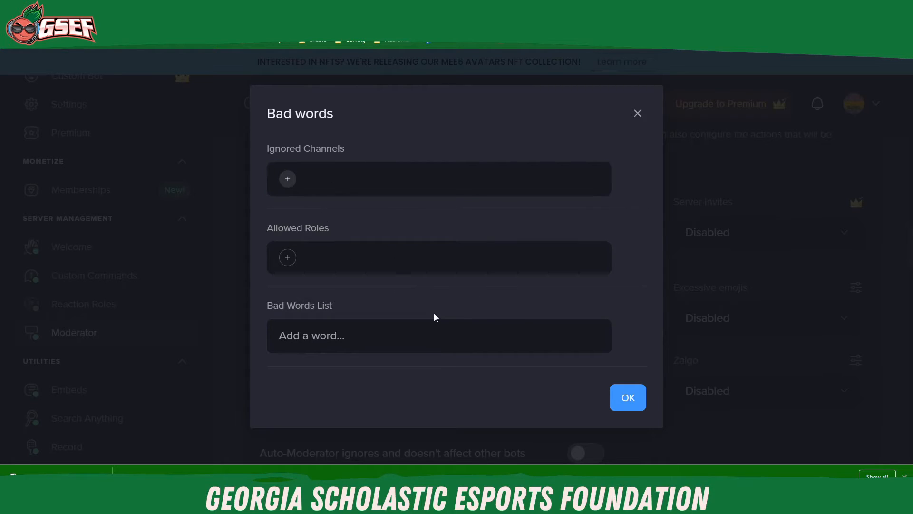
pyautogui.click(383, 341)
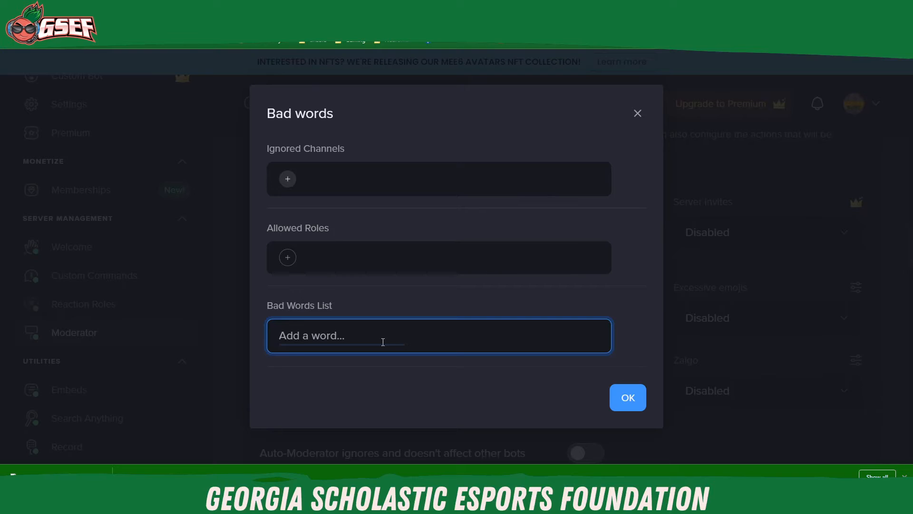
pyautogui.write('flubber')
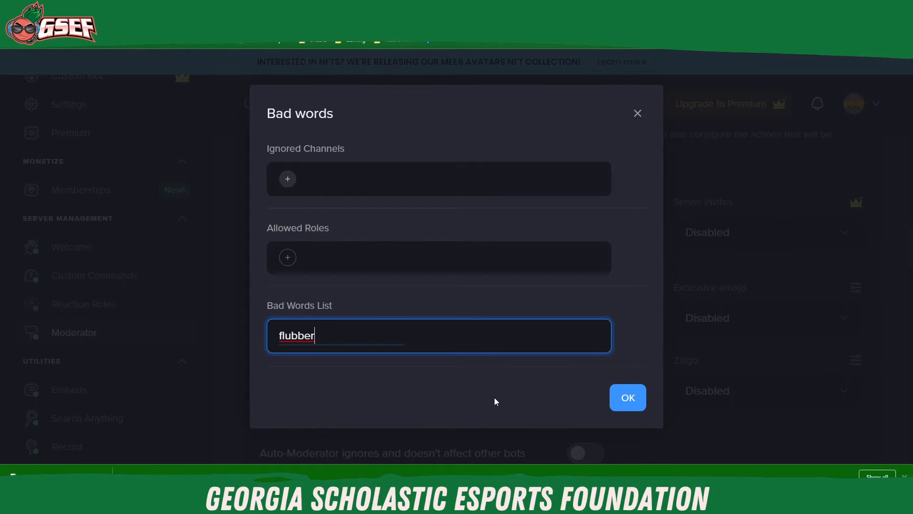
pyautogui.press('Return')
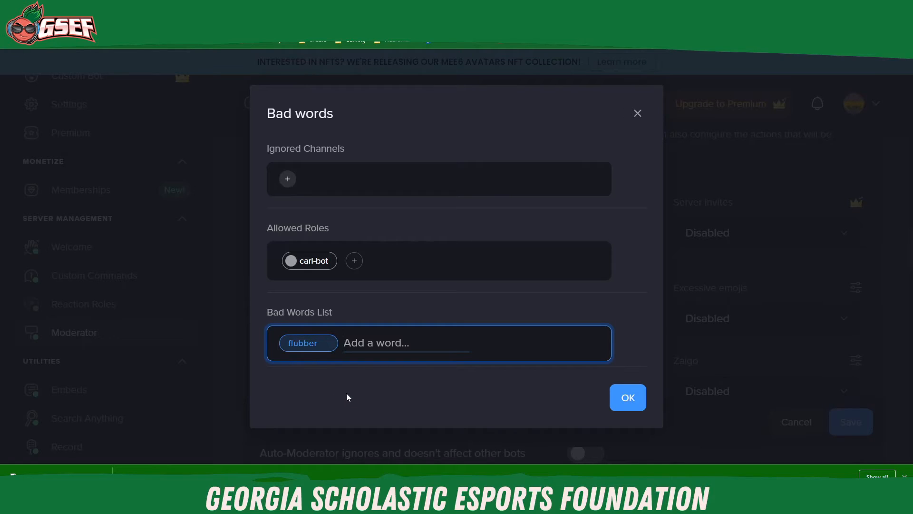
pyautogui.moveTo(315, 343)
# Step: Add "shizzle" and "flast" to the bad words list, then save the changes and review the saved list
pyautogui.write('shizzle')
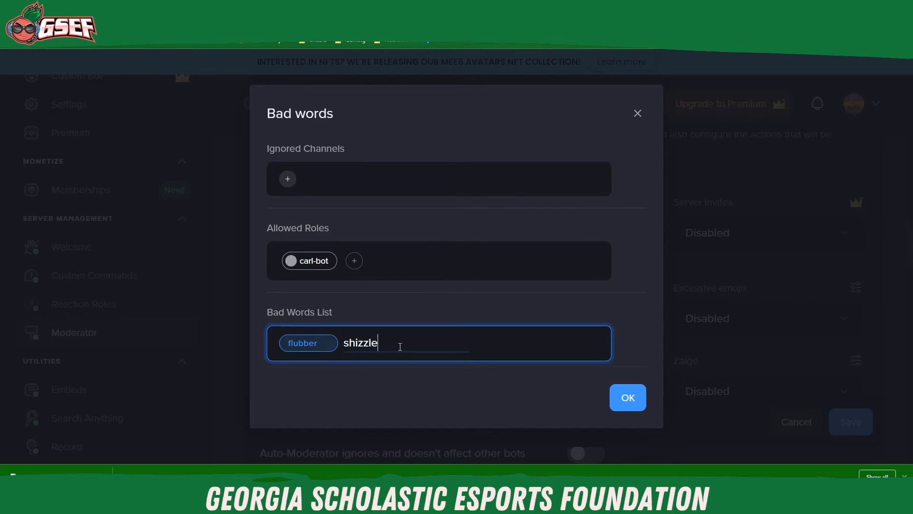
pyautogui.press('Return')
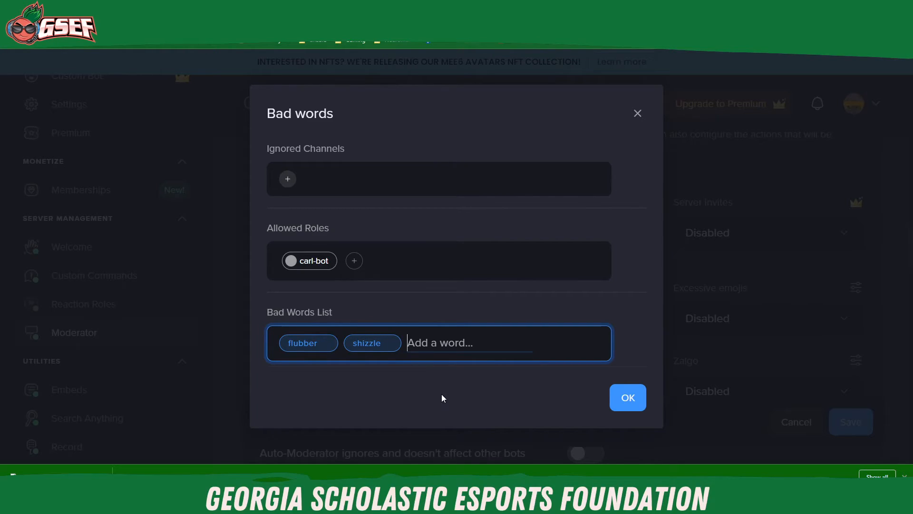
pyautogui.write('flast')
pyautogui.press('Return')
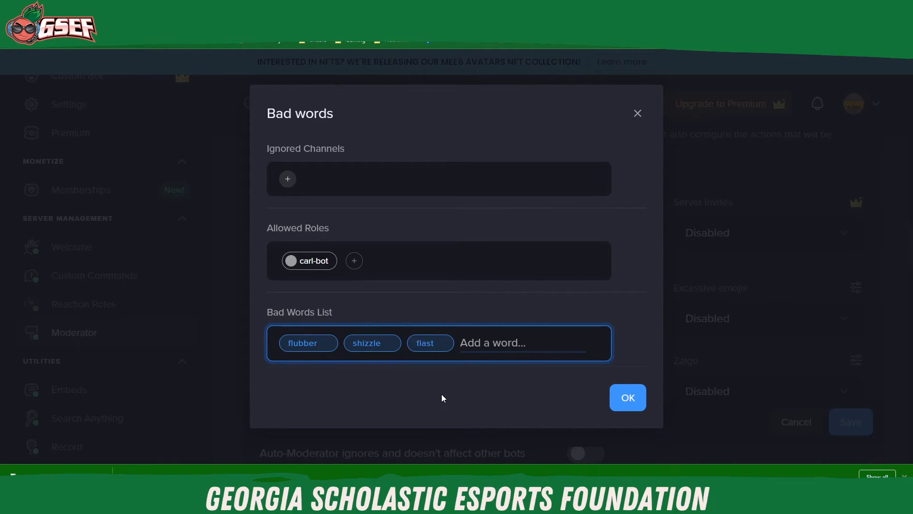
pyautogui.click(637, 407)
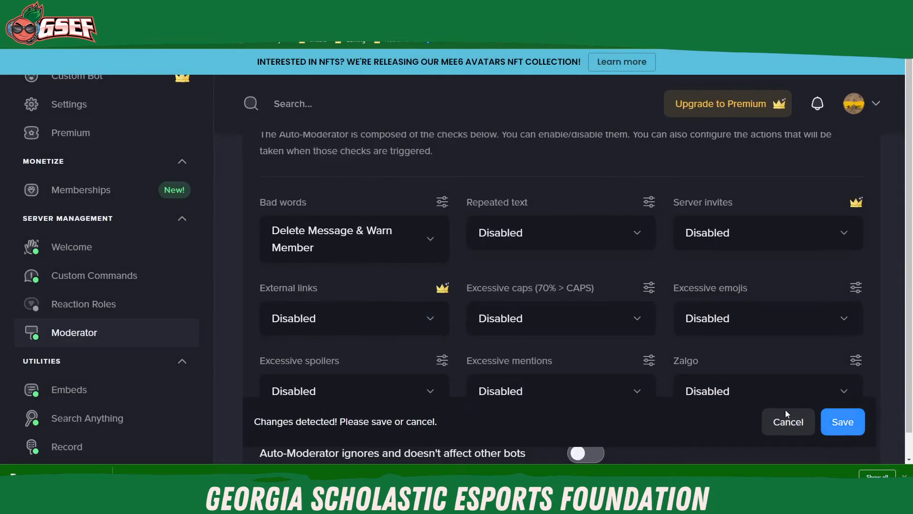
pyautogui.click(844, 424)
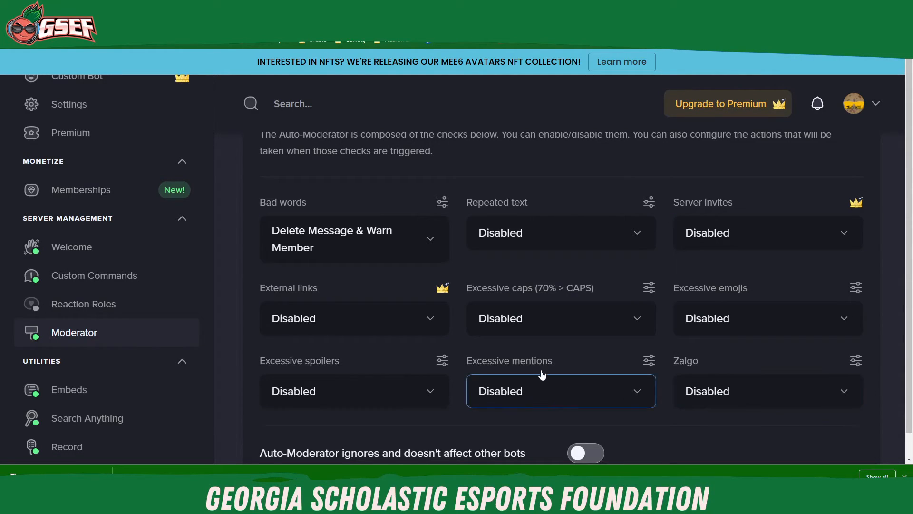
pyautogui.click(438, 204)
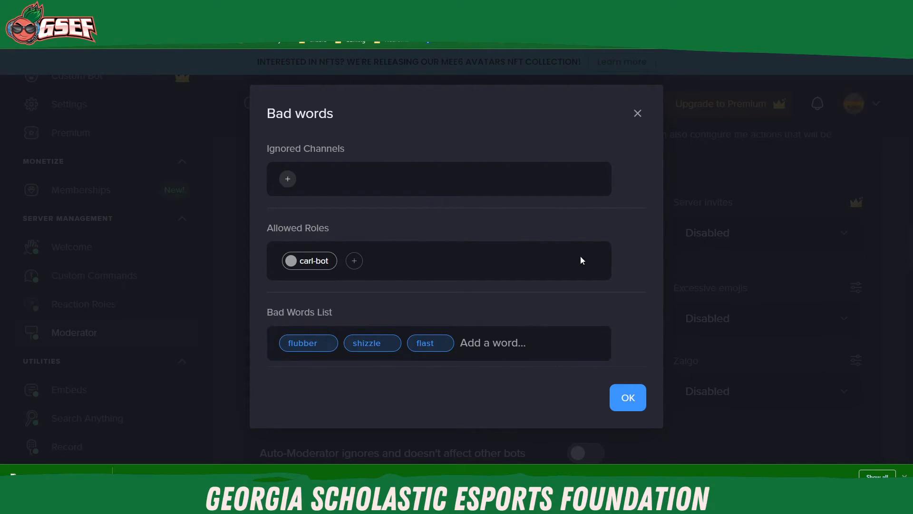
pyautogui.click(636, 114)
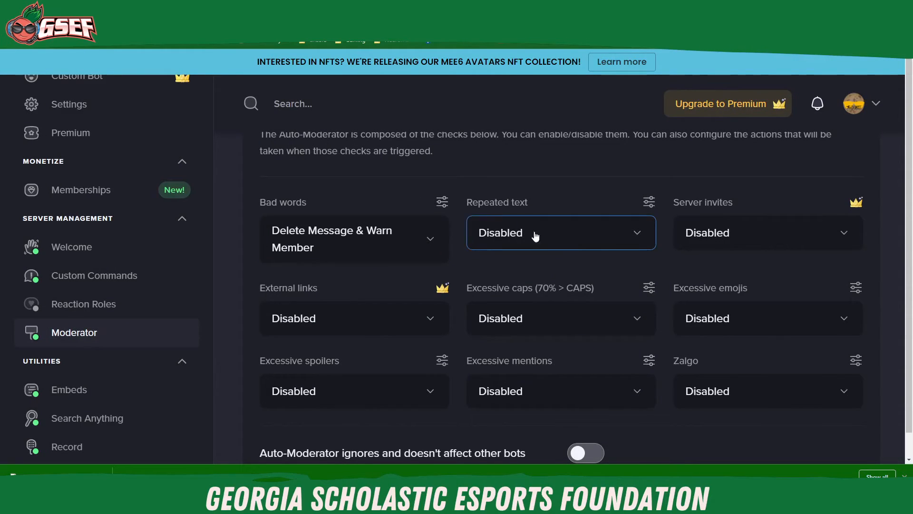
# Step: Switch to Discord and send the message "flubber" in the general channel to test the bad words filter
pyautogui.moveTo(505, 504)
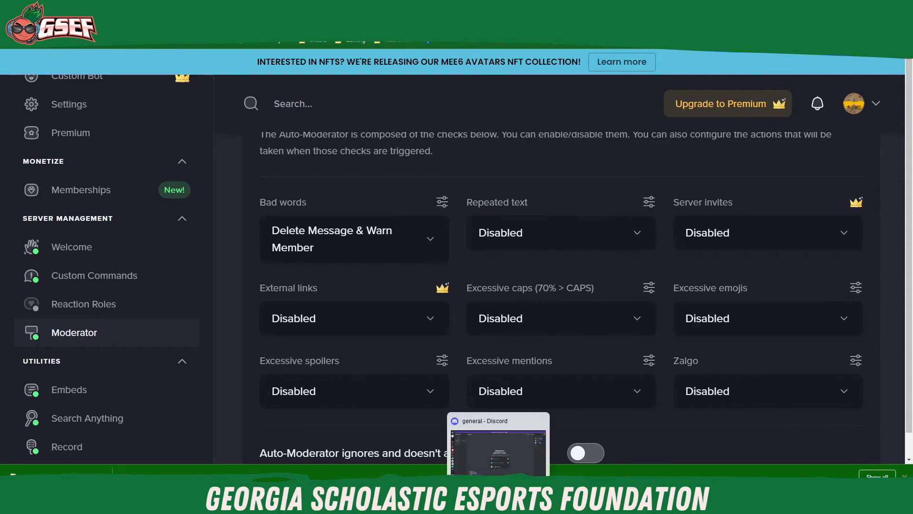
pyautogui.click(505, 448)
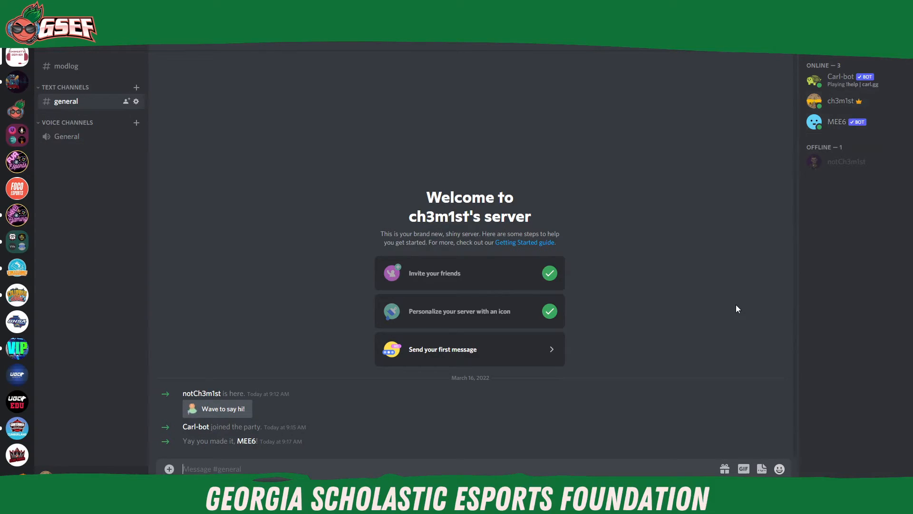
pyautogui.write('flubber')
pyautogui.press('Return')
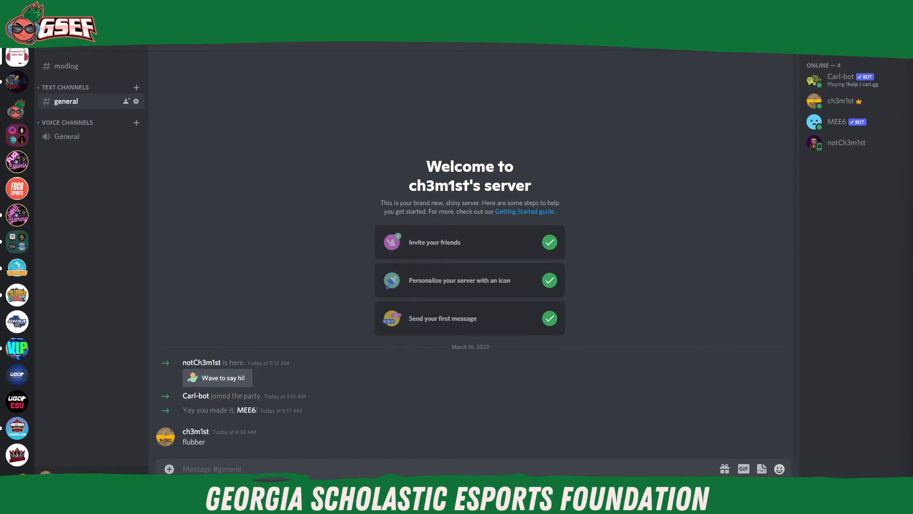
pyautogui.scroll(1, 17, 257)
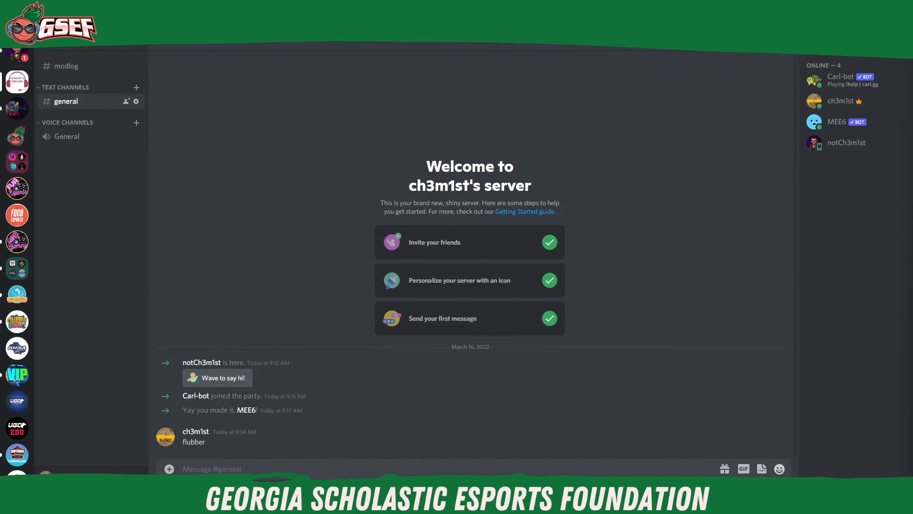